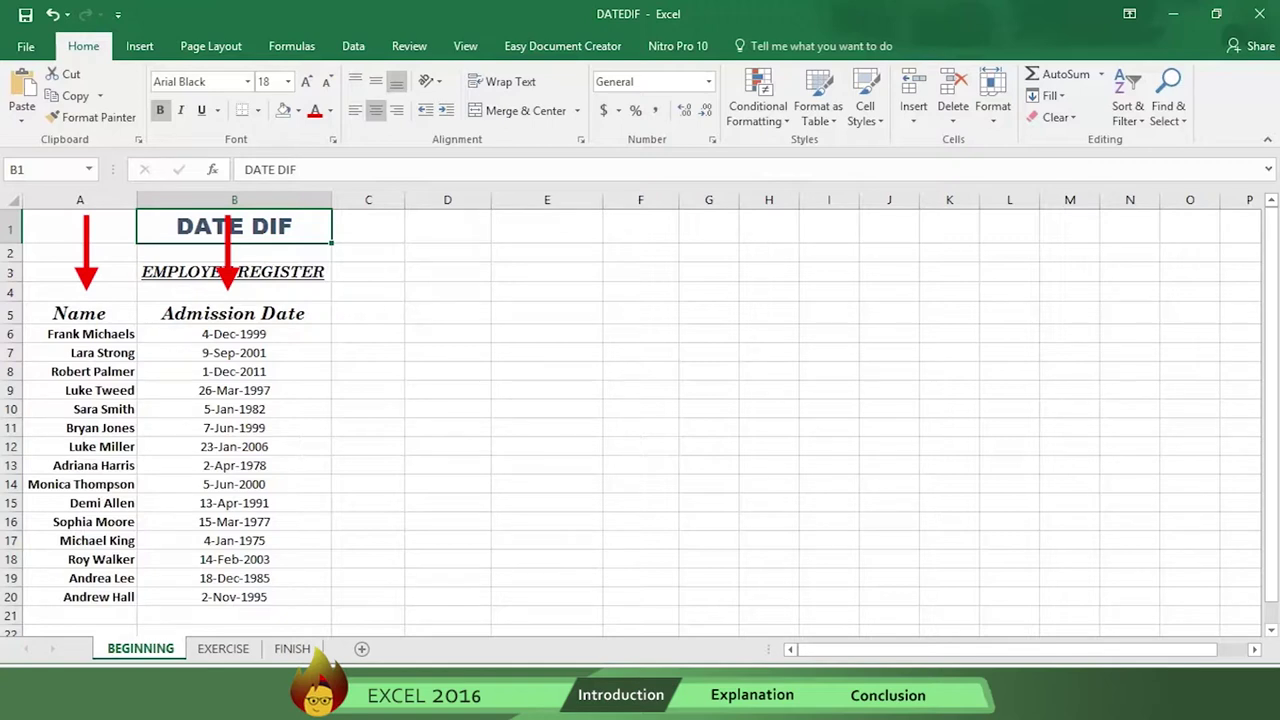
On the EXERCISE sheet, enter =today() in C6 and fill it down the Date column through C20.
click(213, 650)
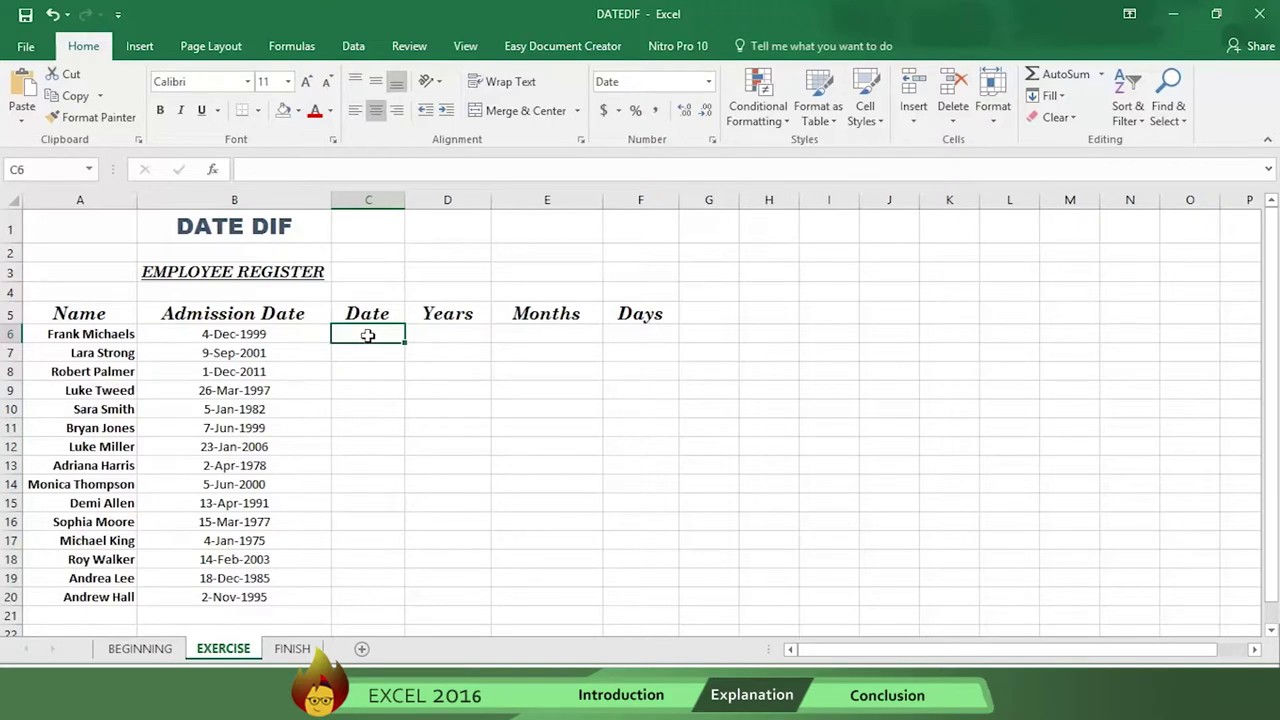
text(=)
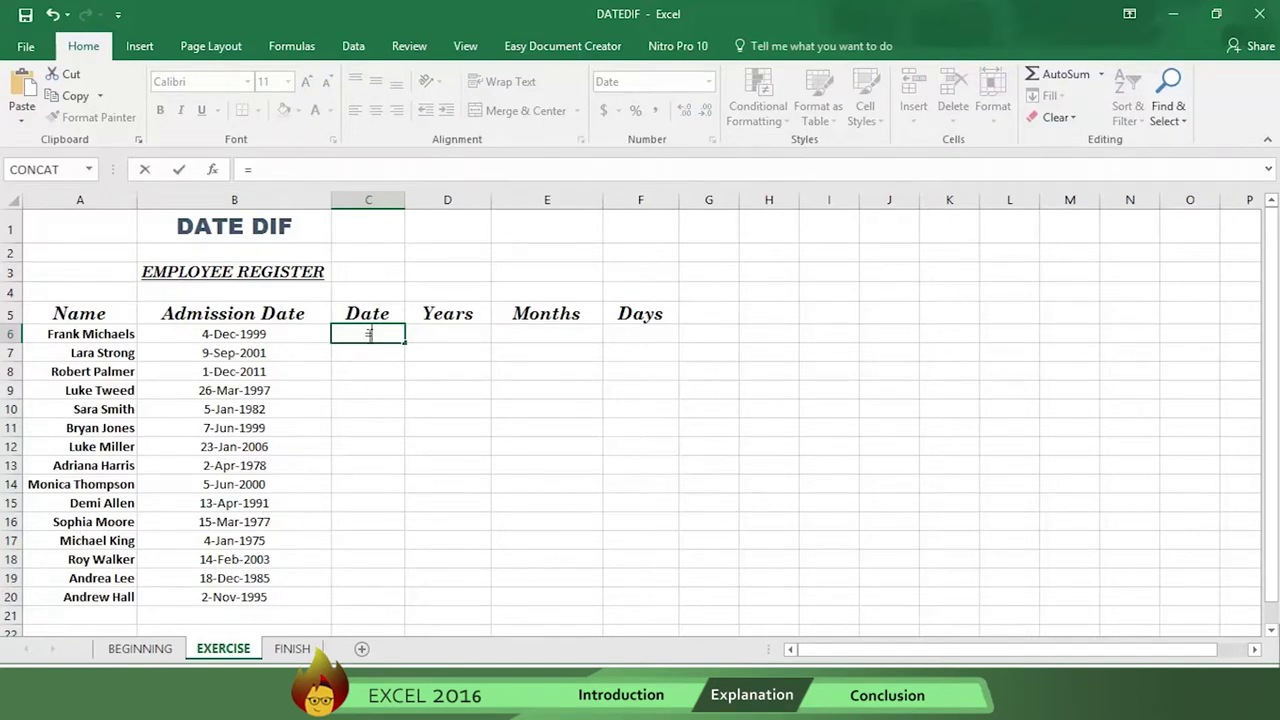
text(to)
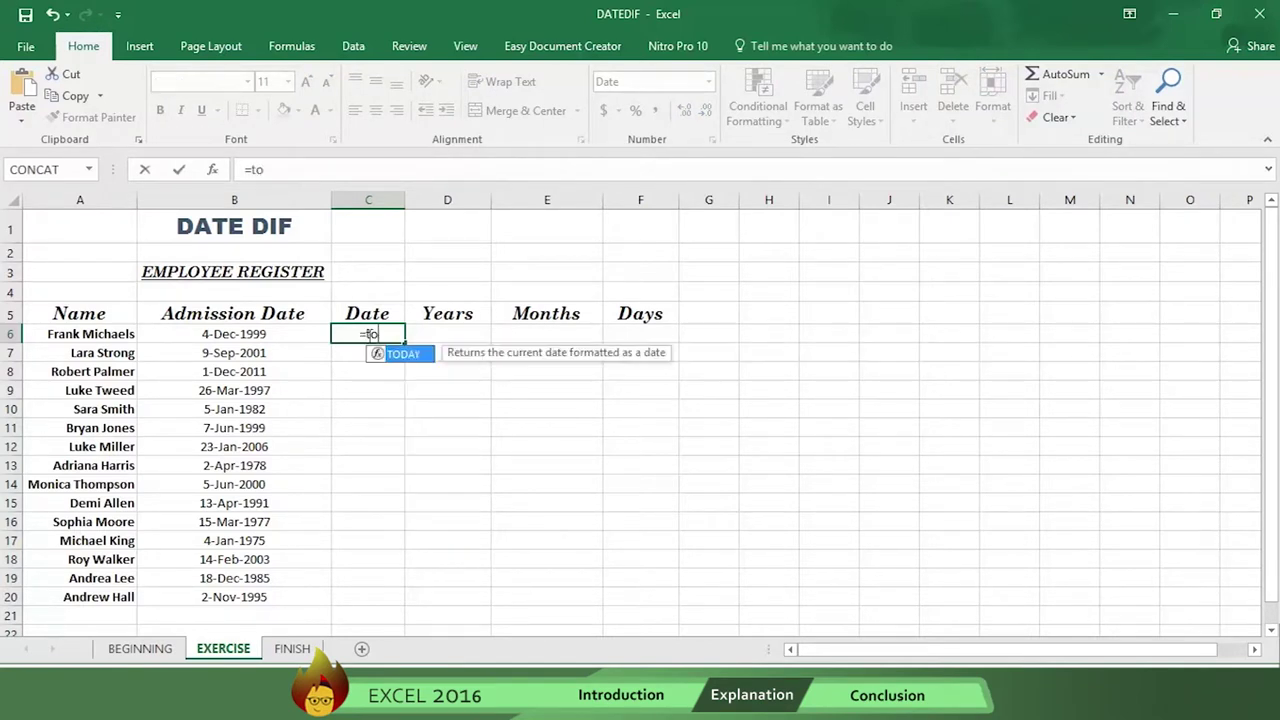
text(day())
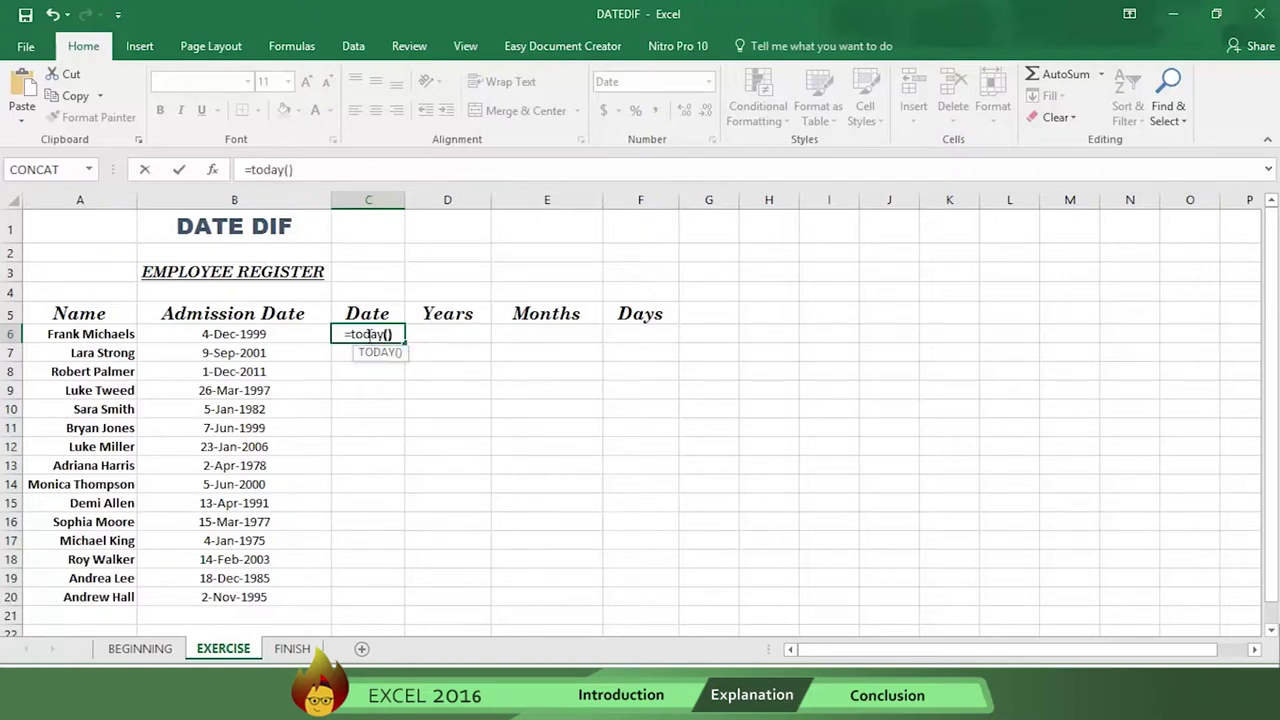
key(Return)
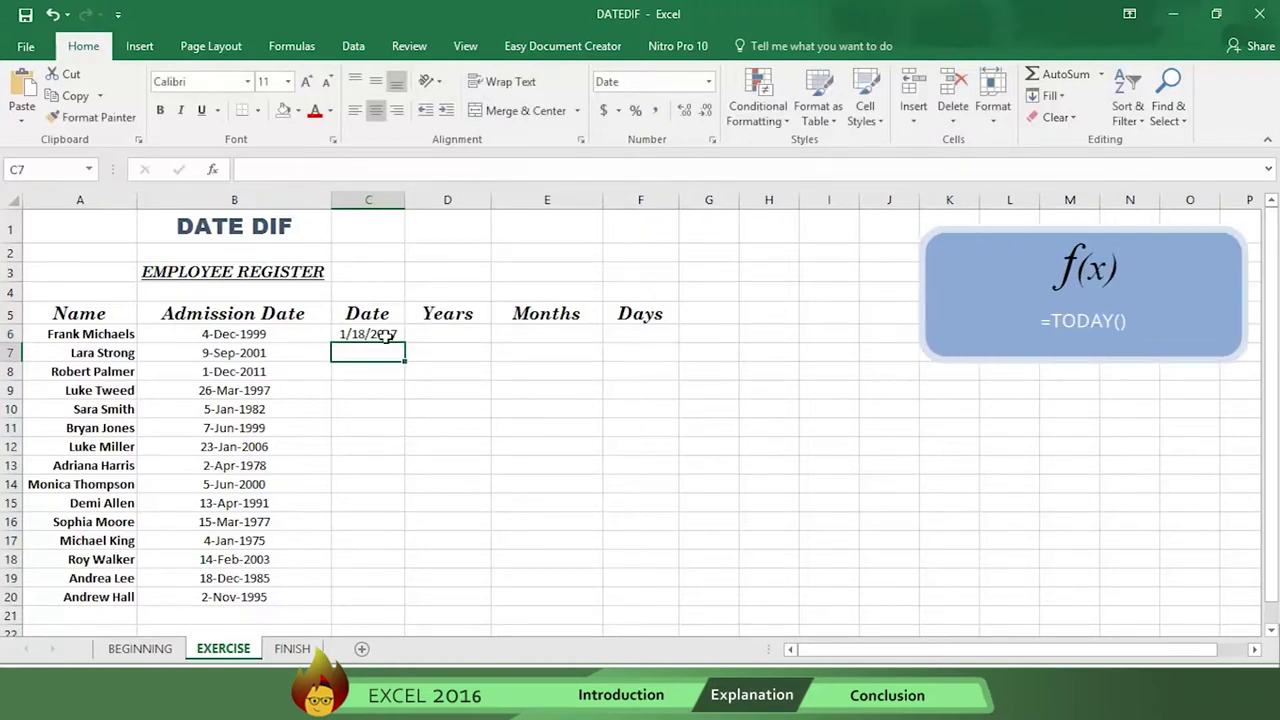
click(395, 335)
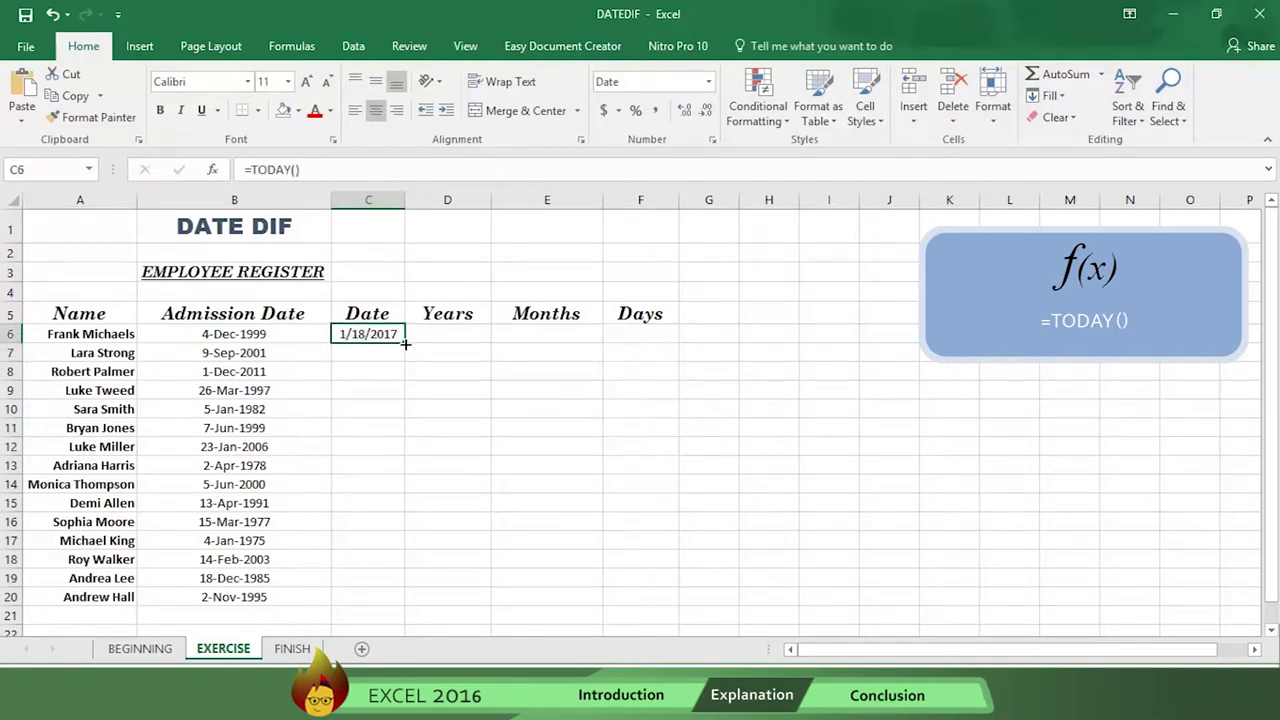
drag(405, 343, 436, 601)
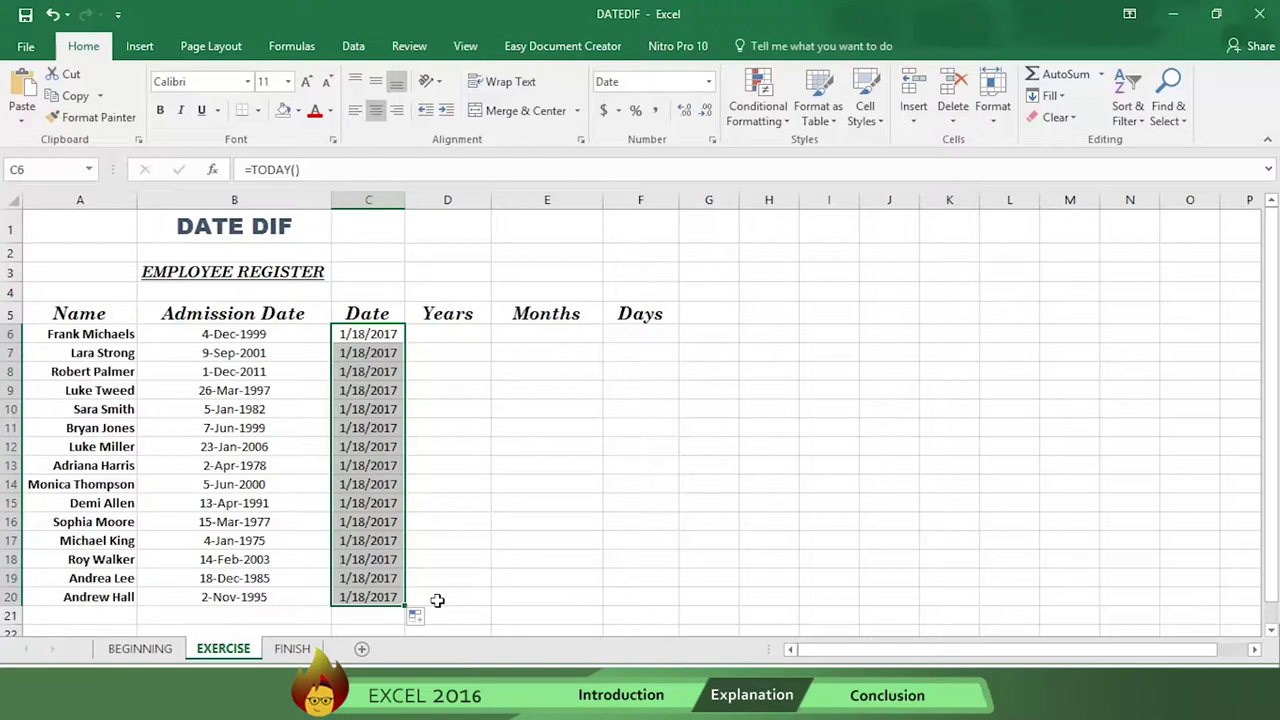
Enter =datedif(B6,today(),"y") in D6 and fill it down the Years column through D20.
click(449, 336)
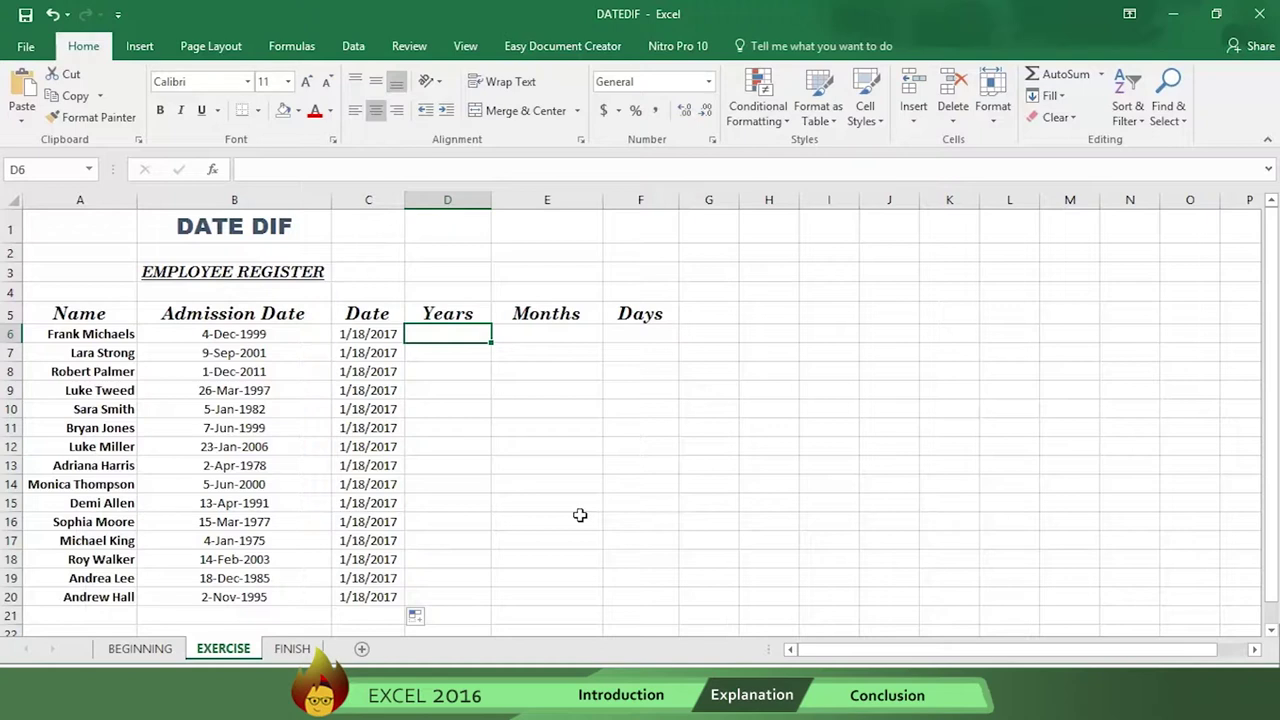
text(=)
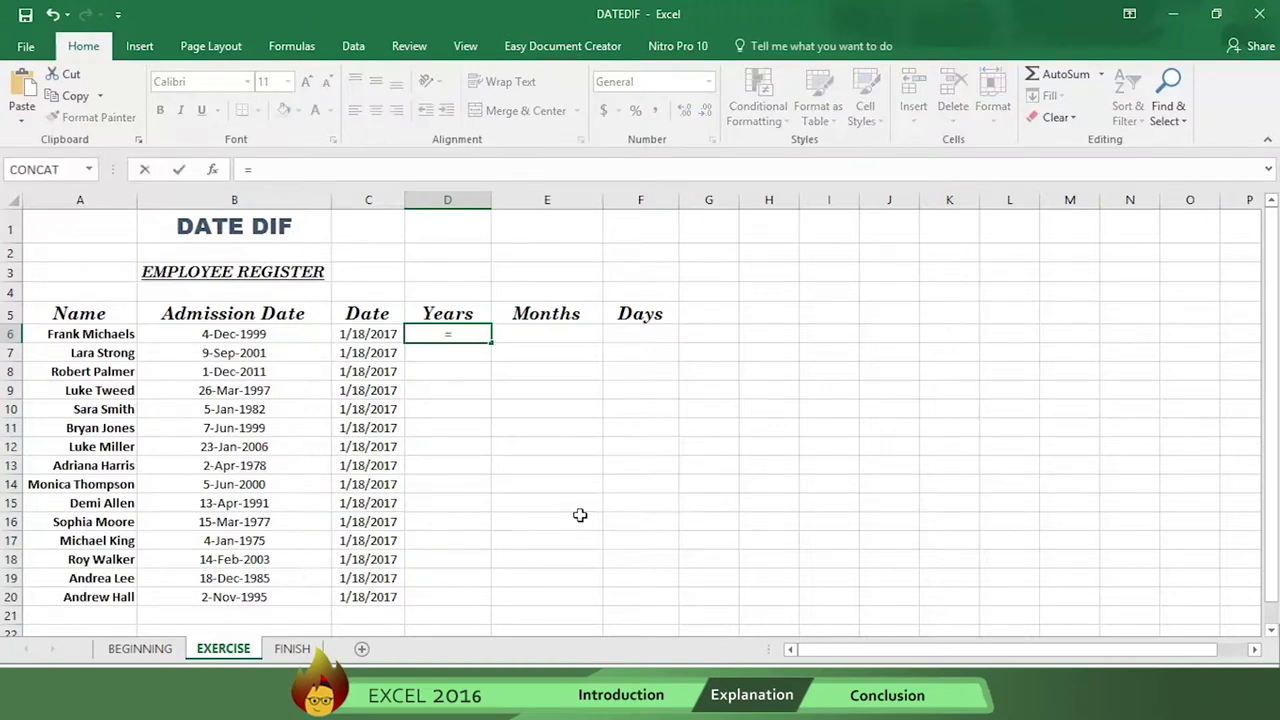
text(da)
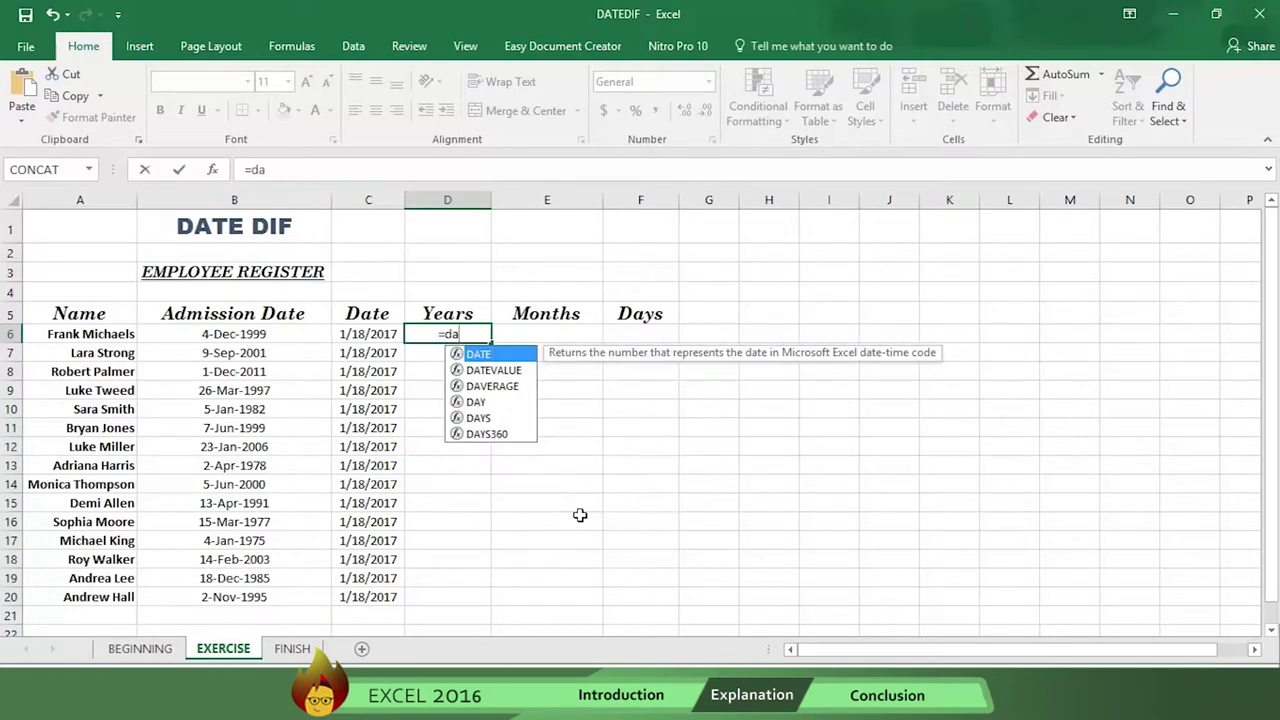
text(tedi)
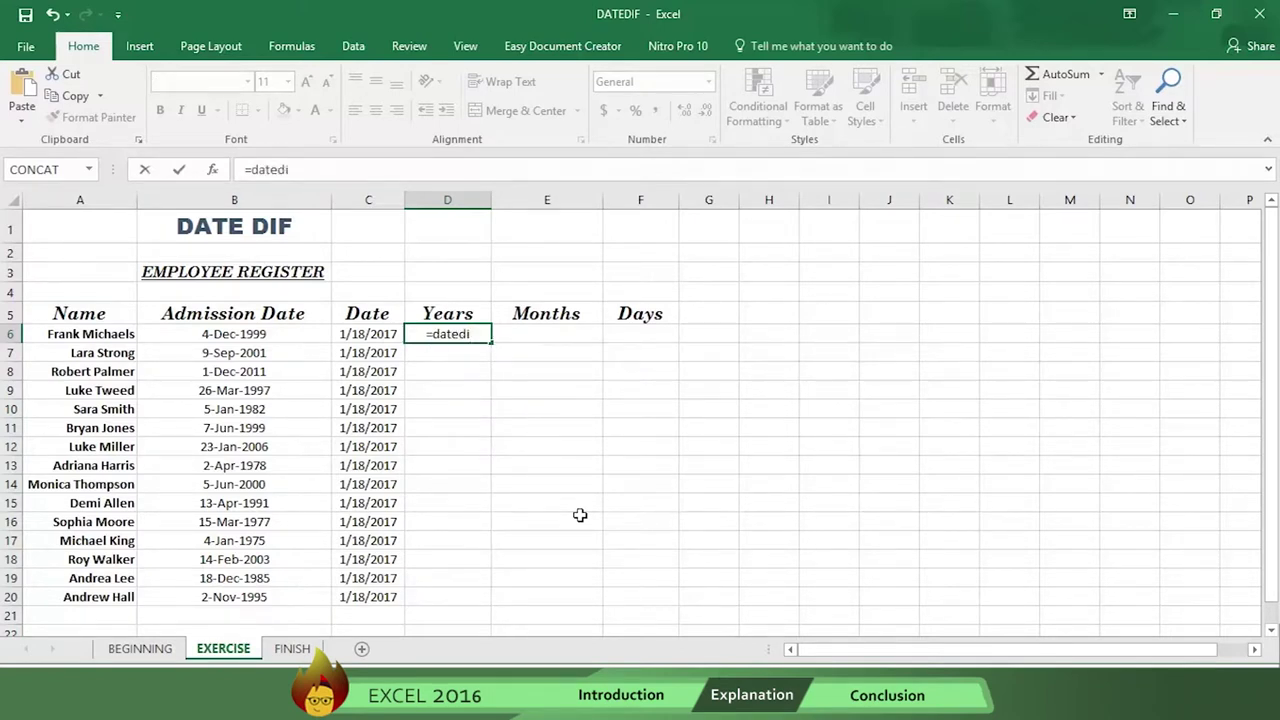
text(f()
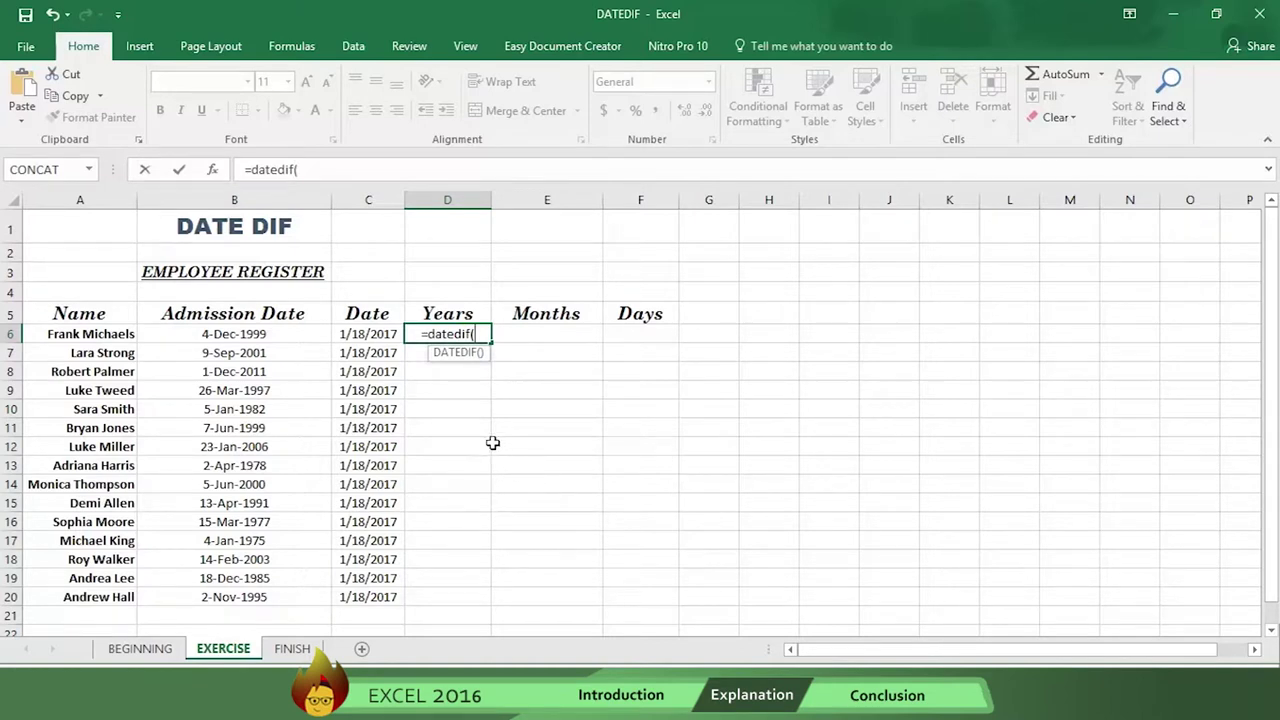
click(258, 337)
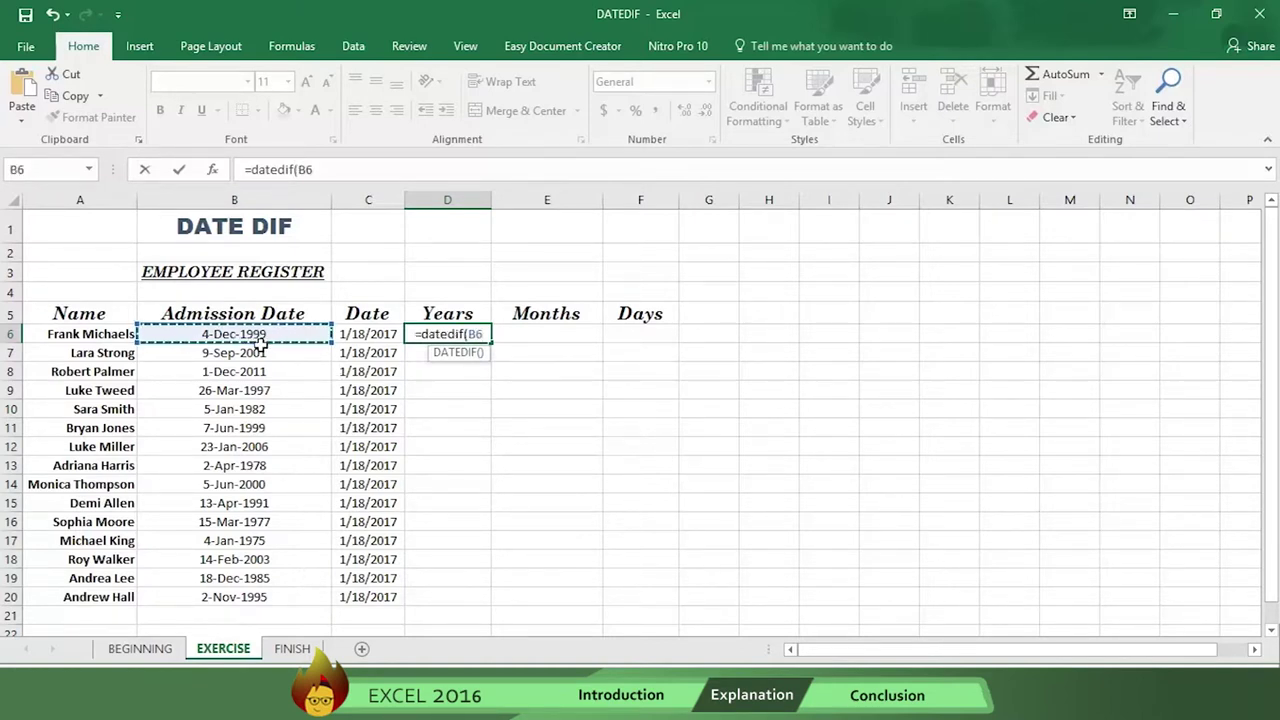
text(,toda)
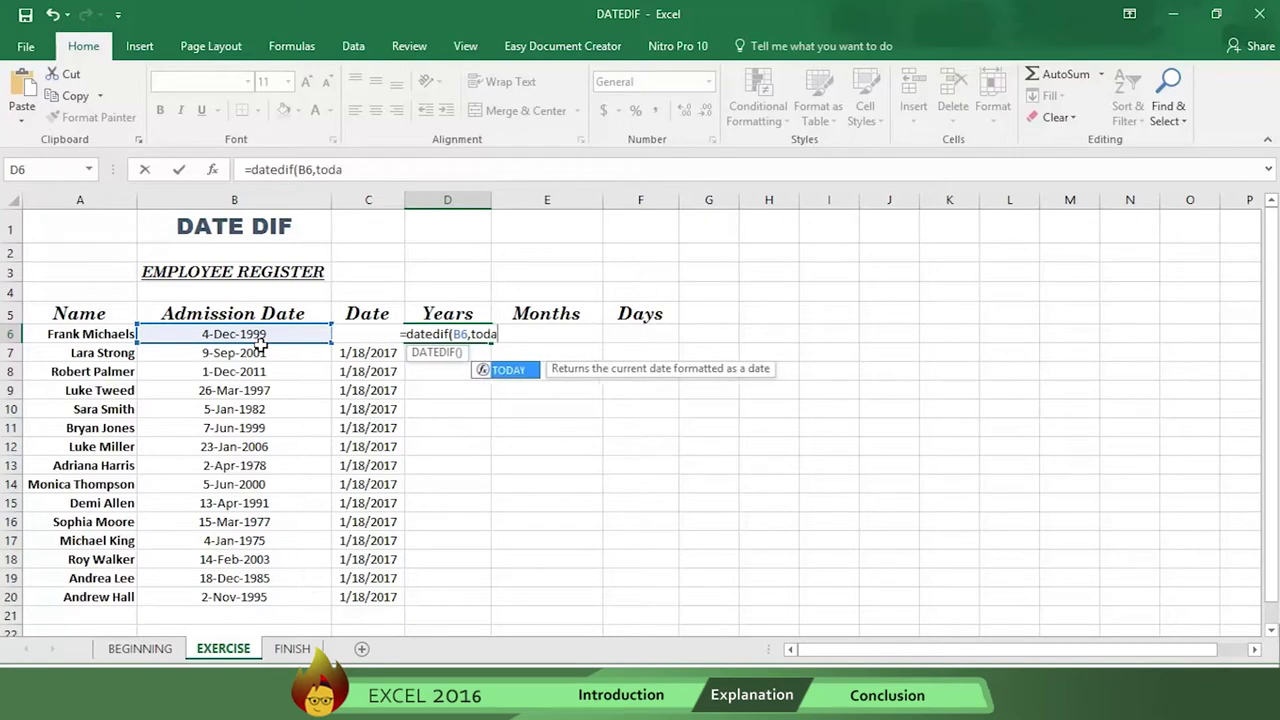
text(y())
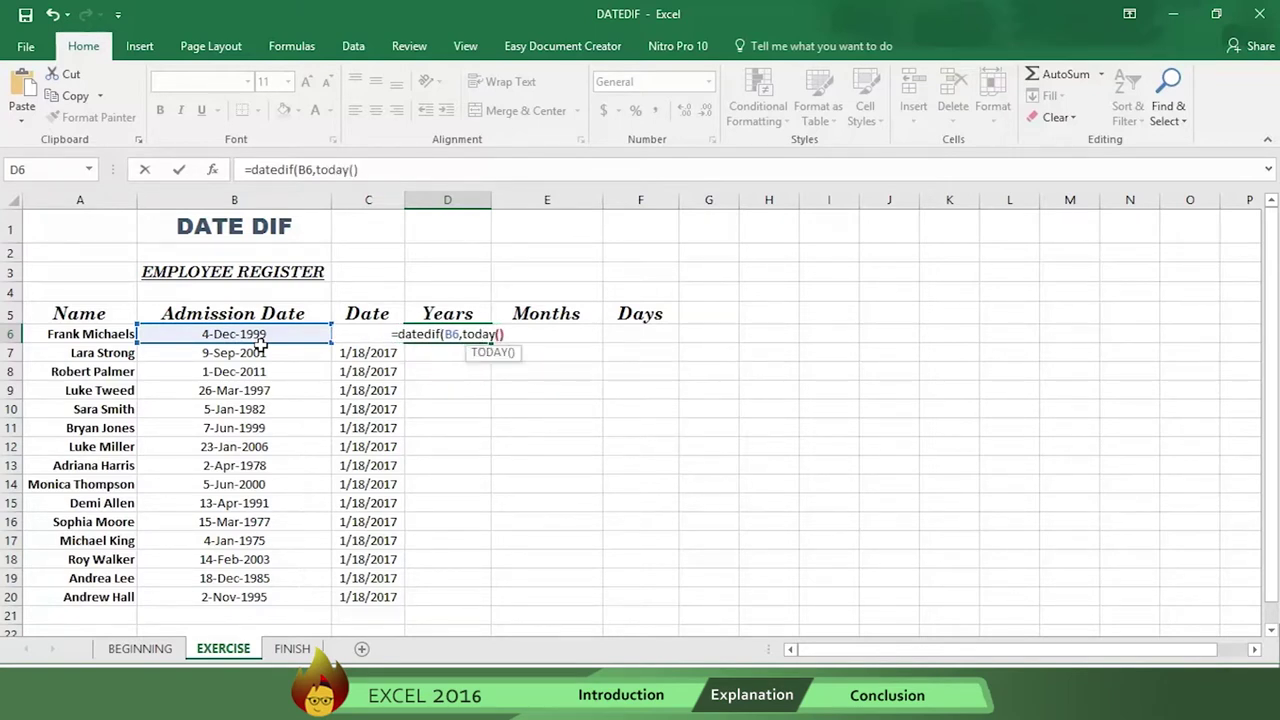
text(,)
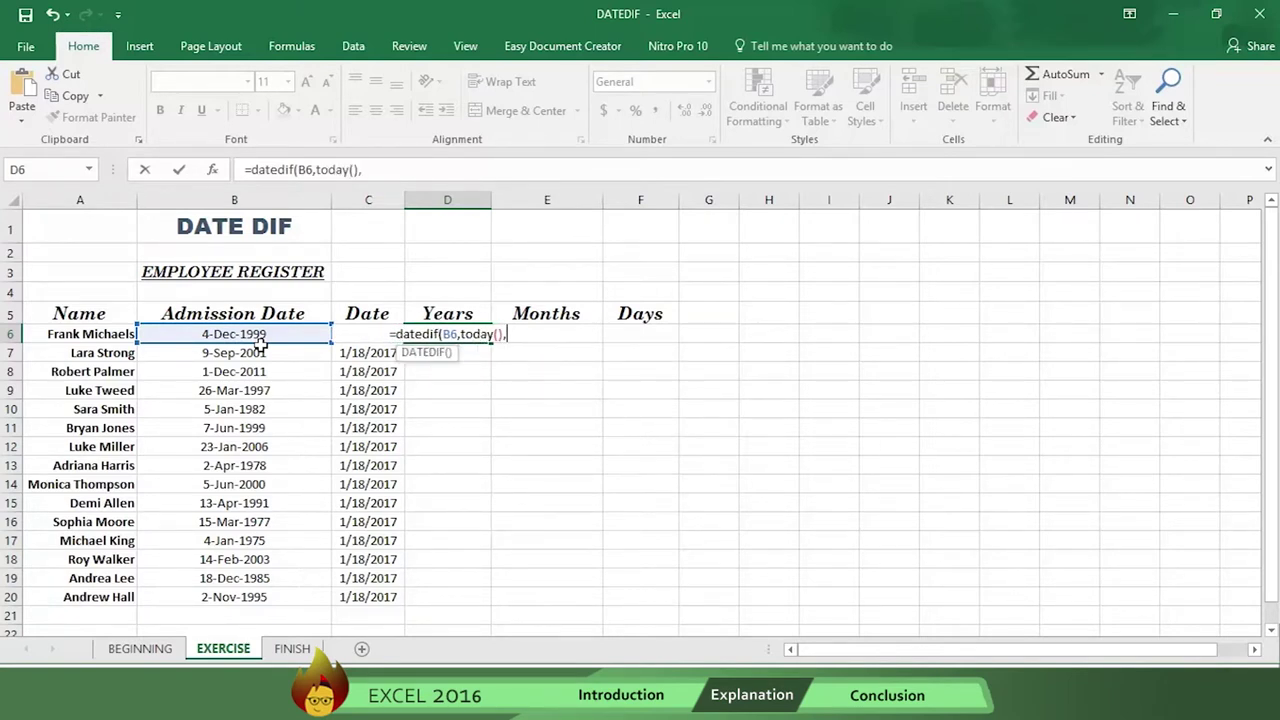
text(")
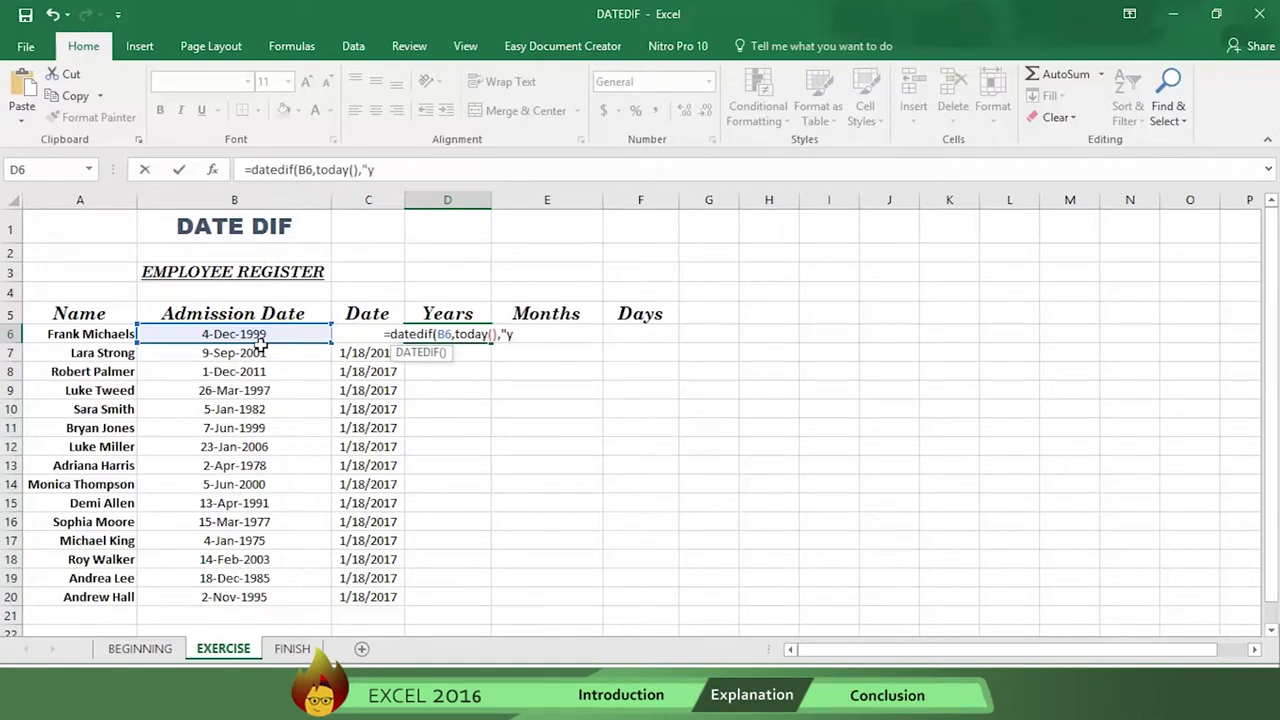
text(y")
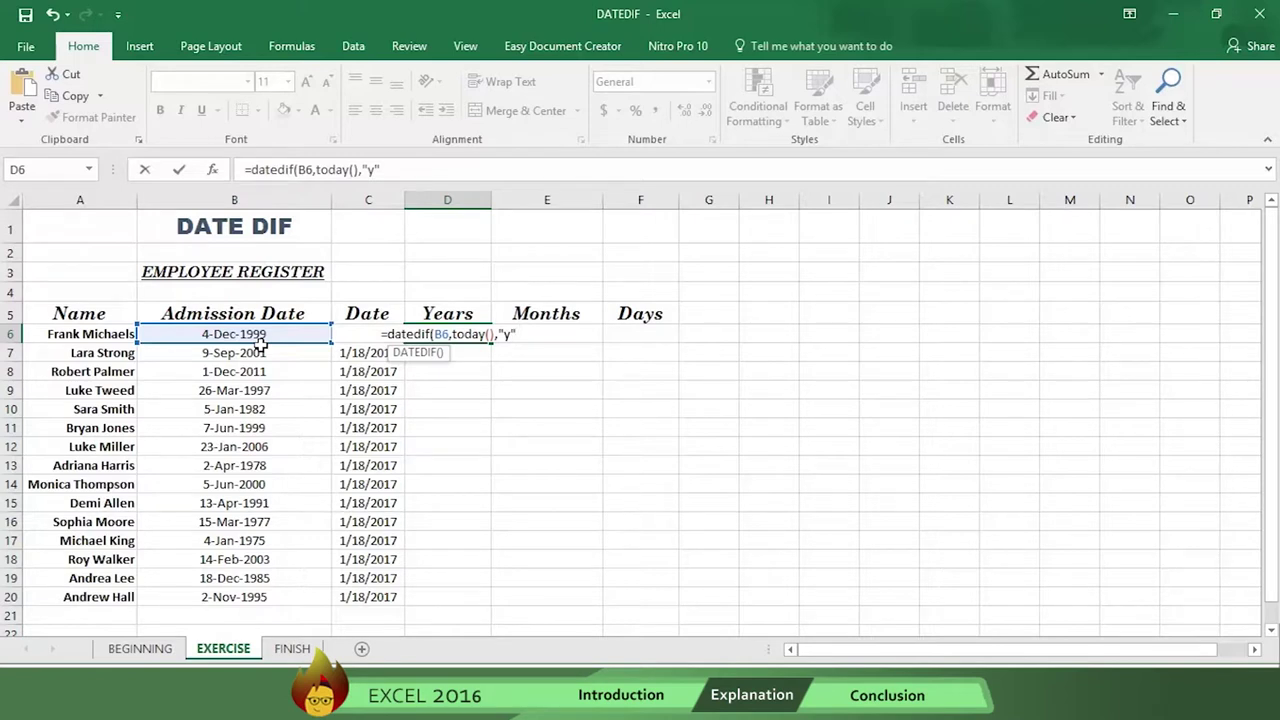
text())
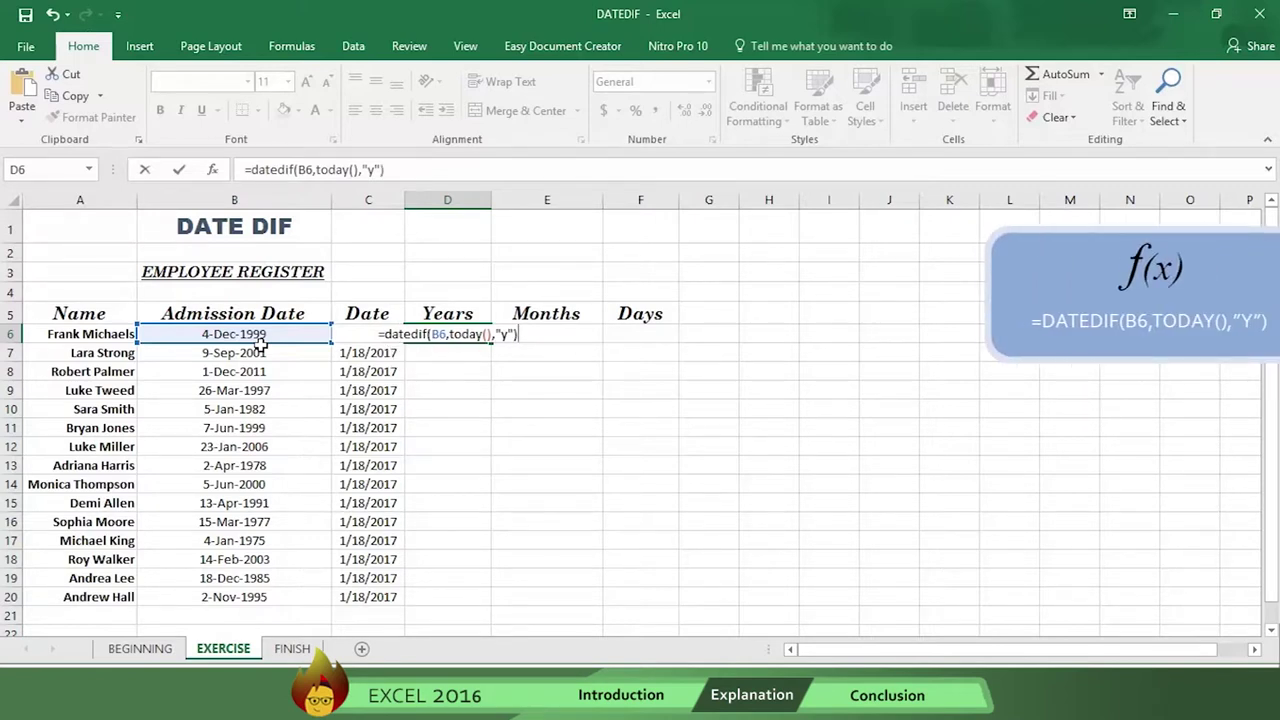
key(Return)
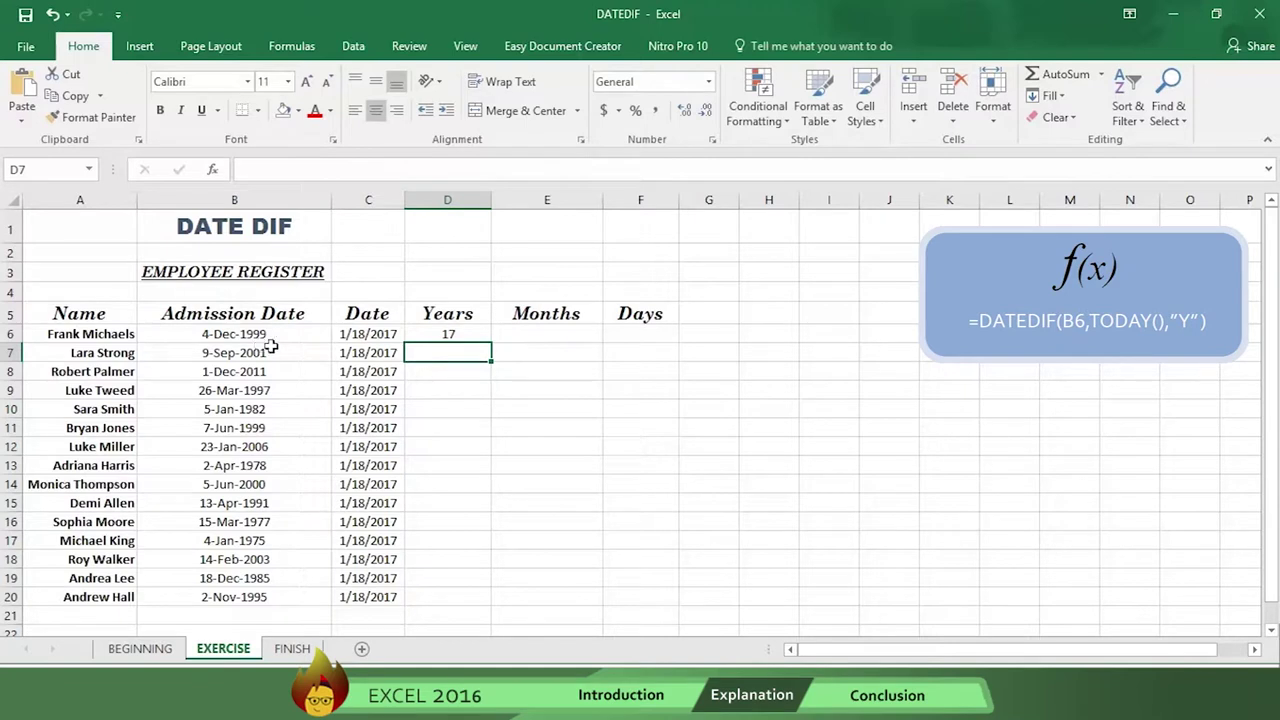
drag(495, 333, 488, 600)
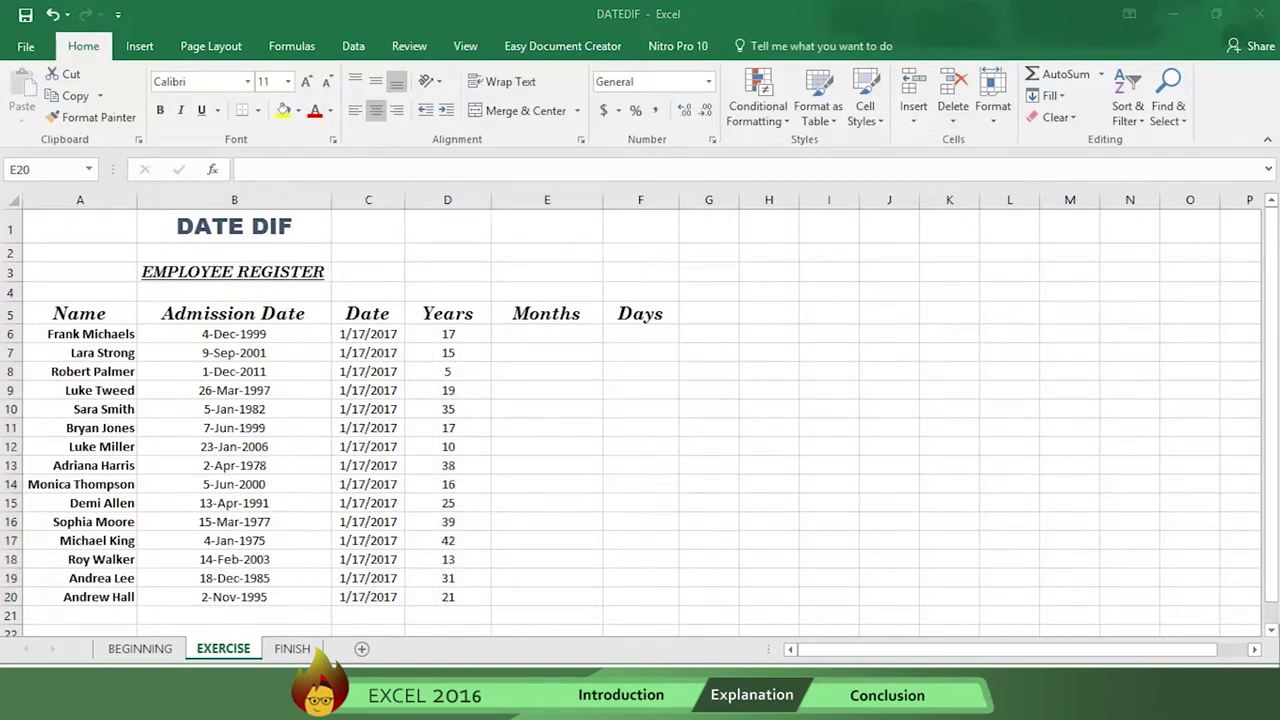
click(505, 597)
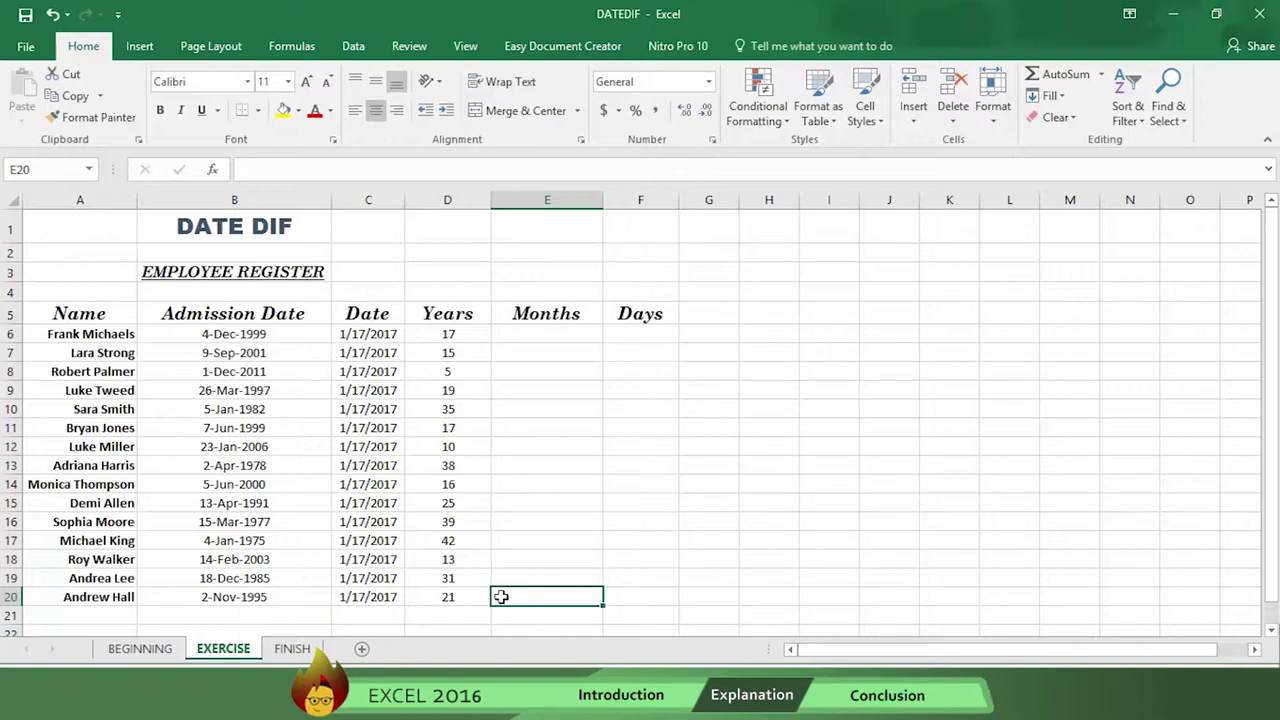
Enter =datedif(B6,today(),"ym") in E6 to calculate the remaining months for the first employee.
click(522, 335)
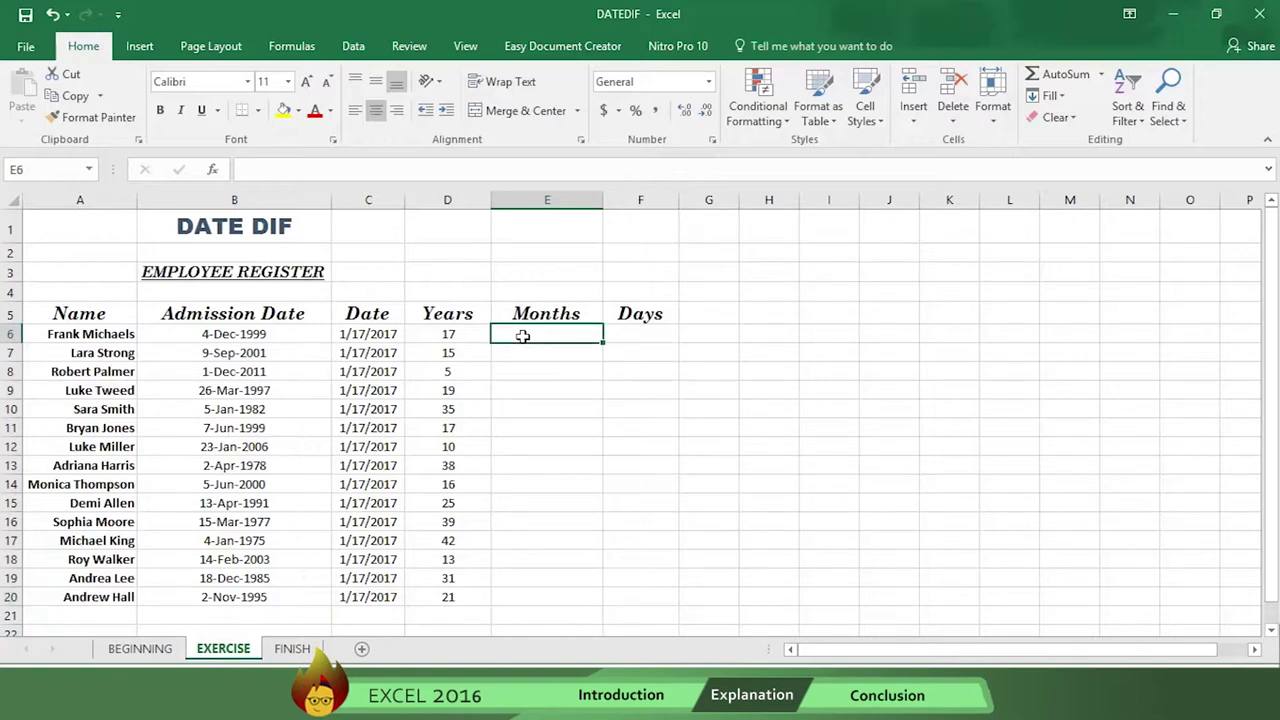
text(=)
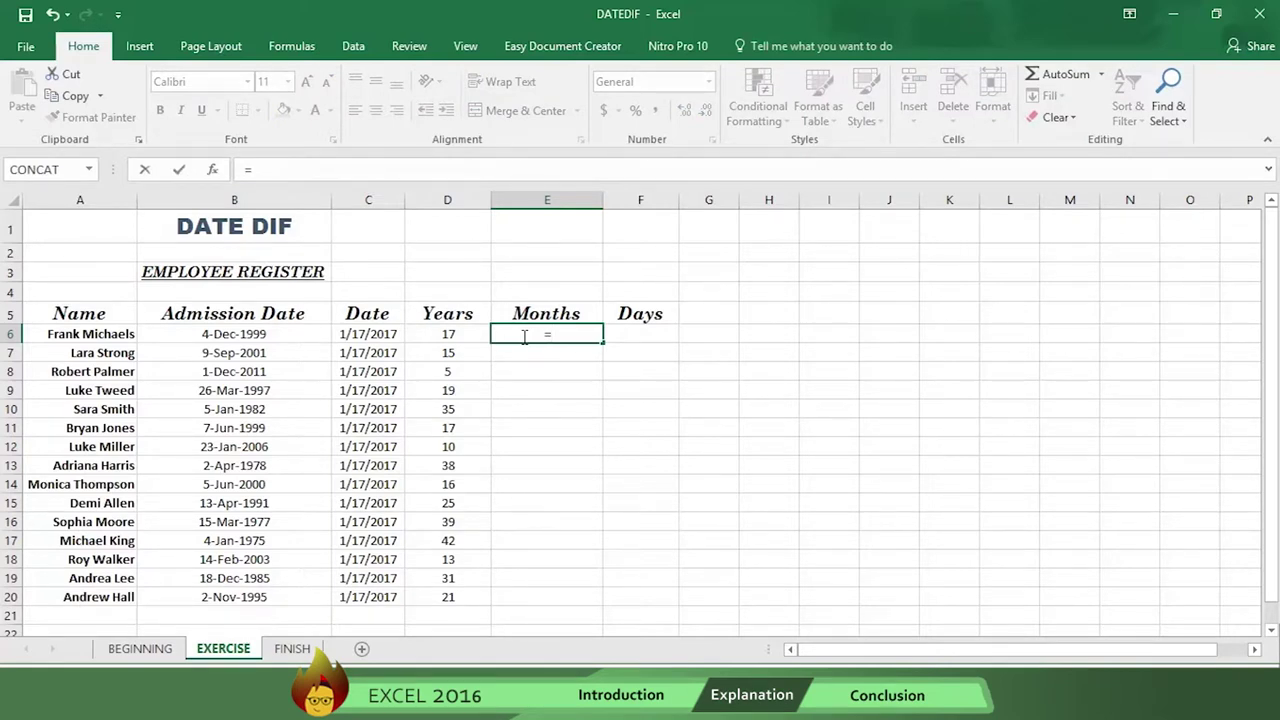
text(da)
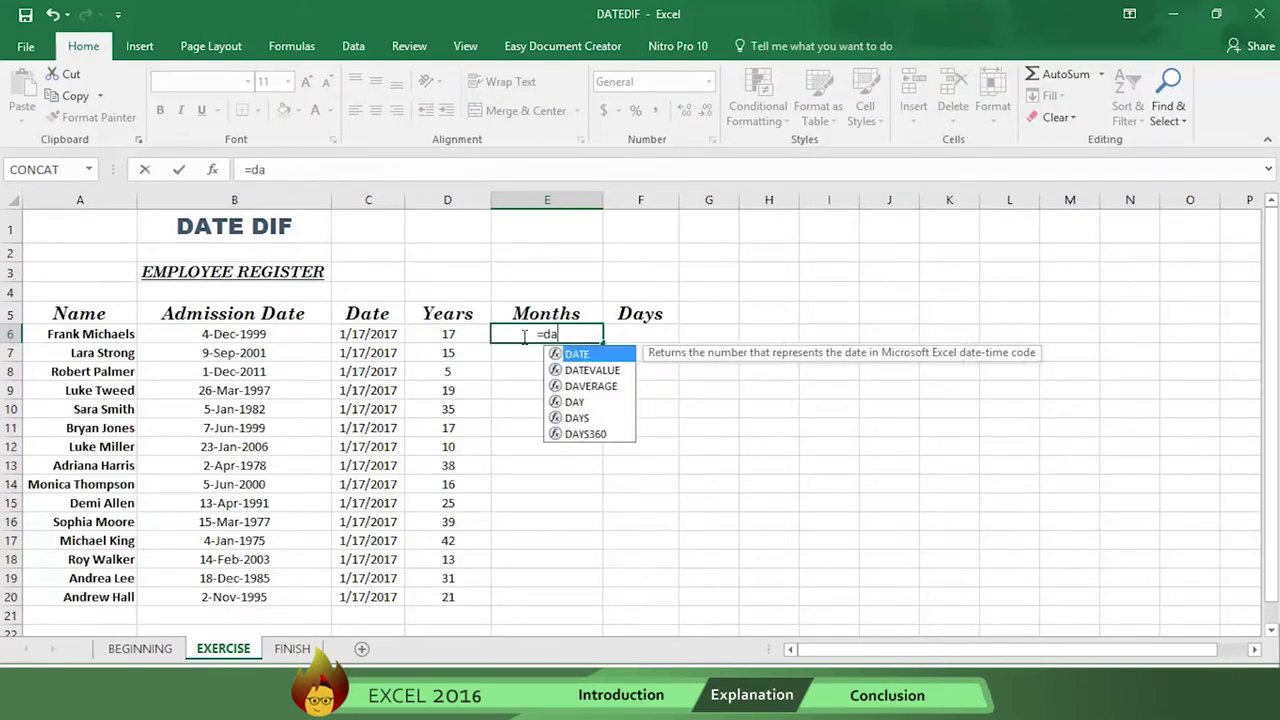
text(tedif)
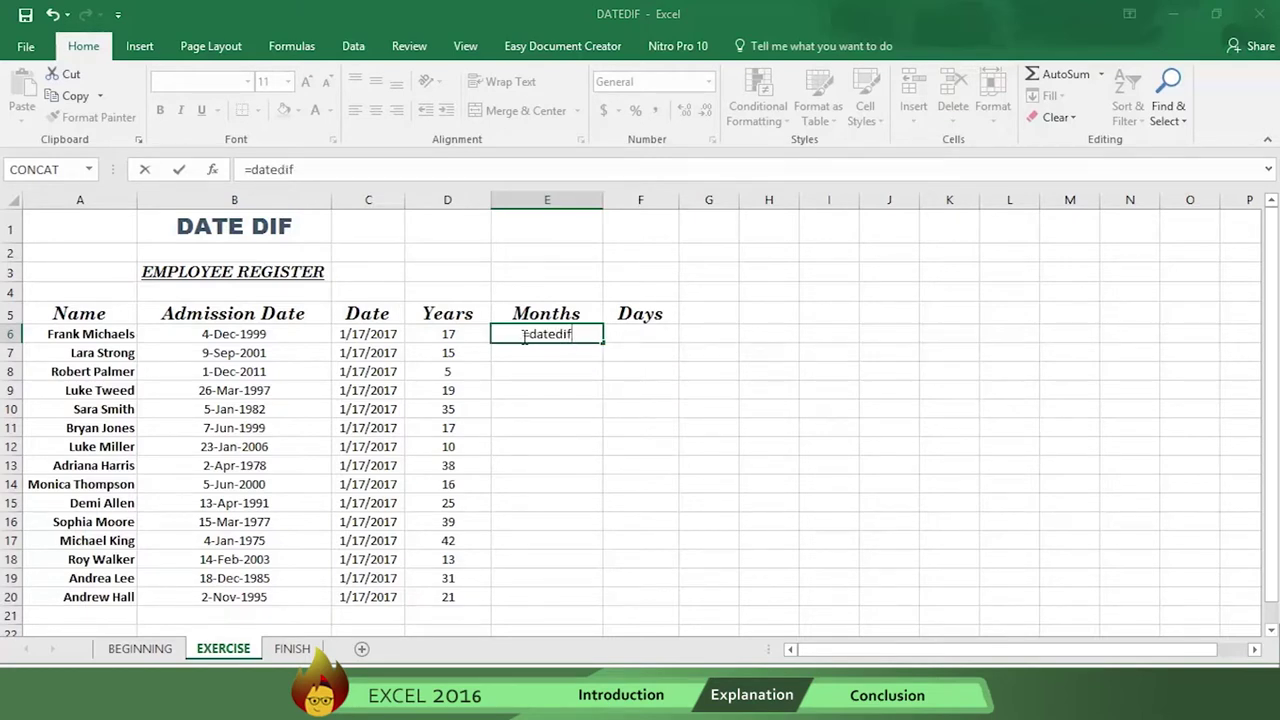
text(()
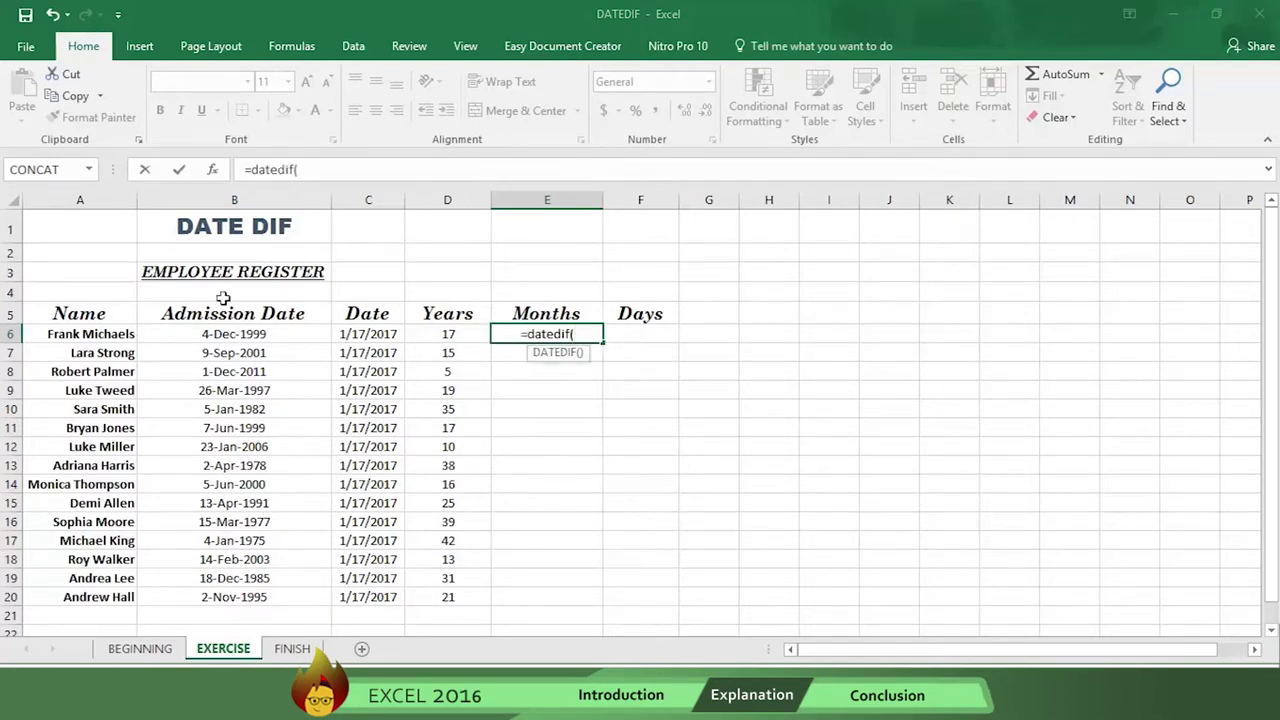
click(246, 334)
text(,)
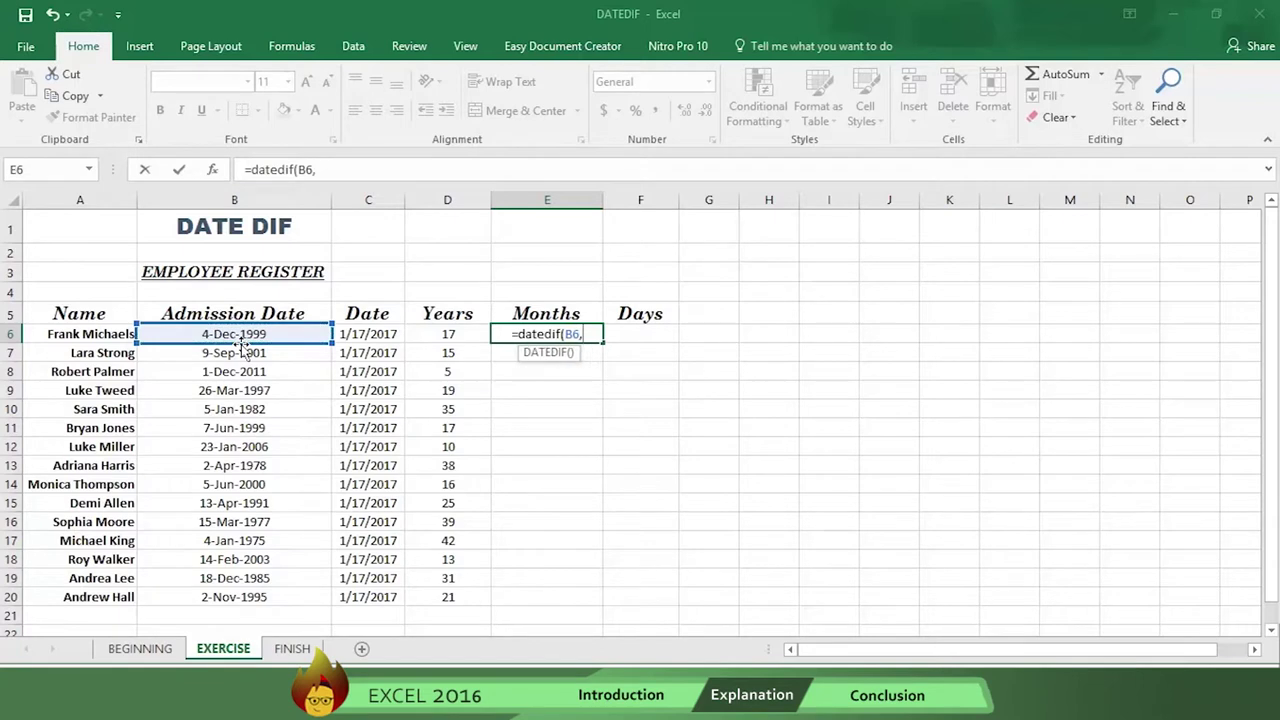
text(today)
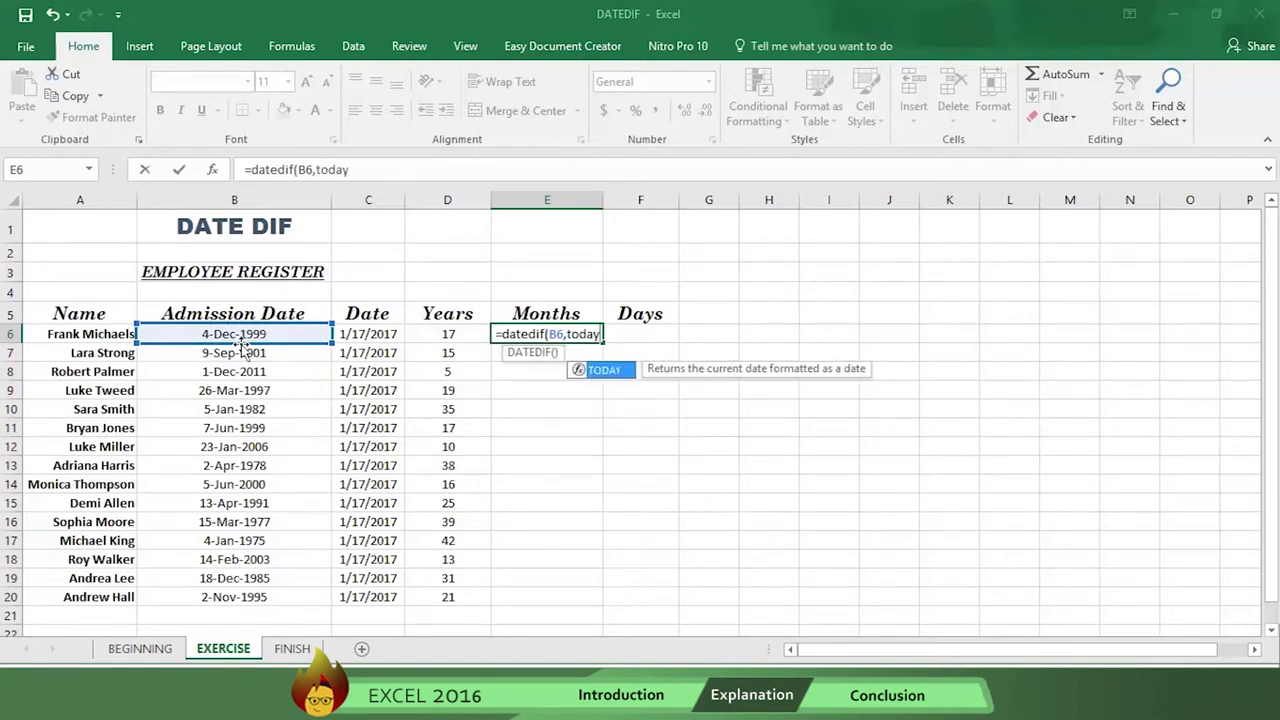
text(())
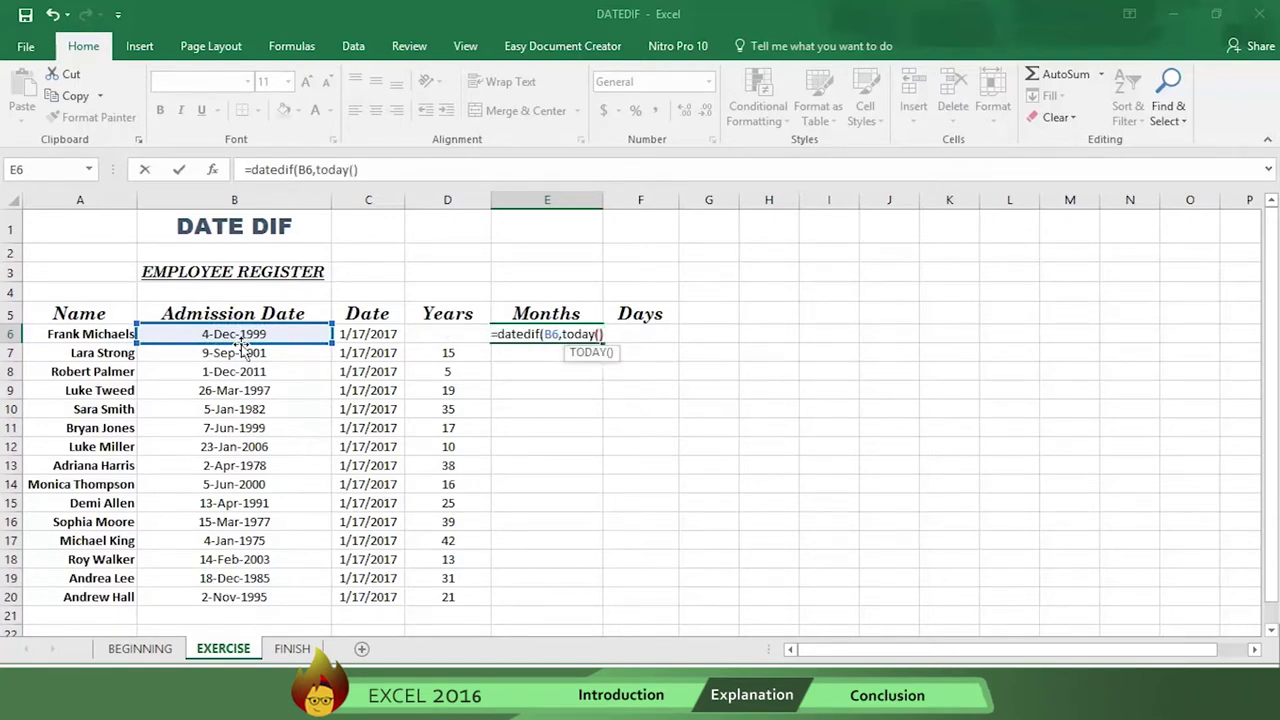
text(,)
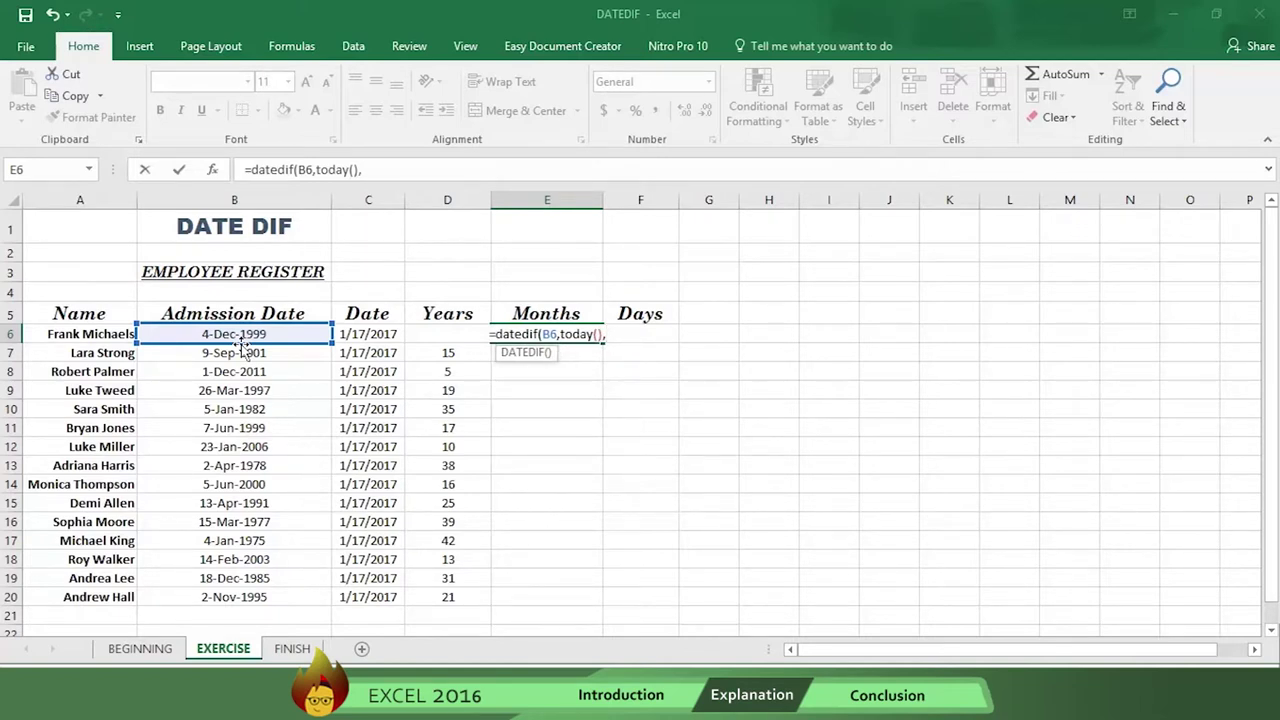
text("ym)
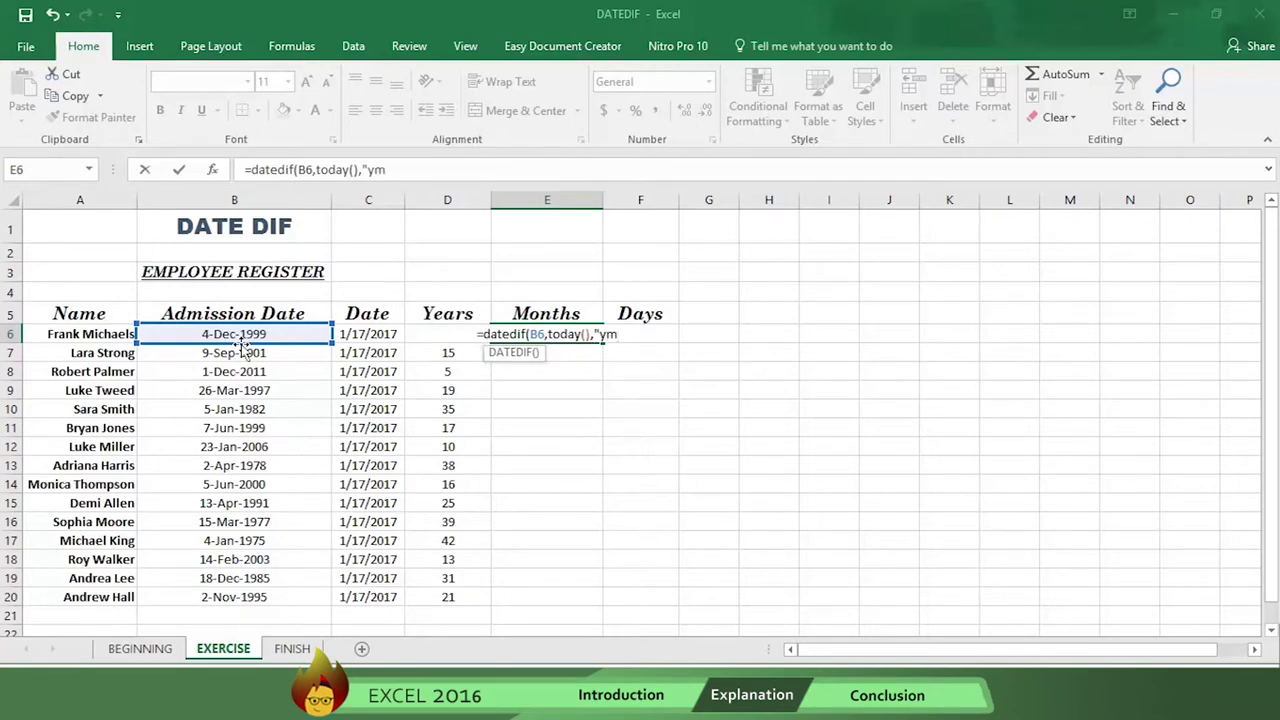
text(")
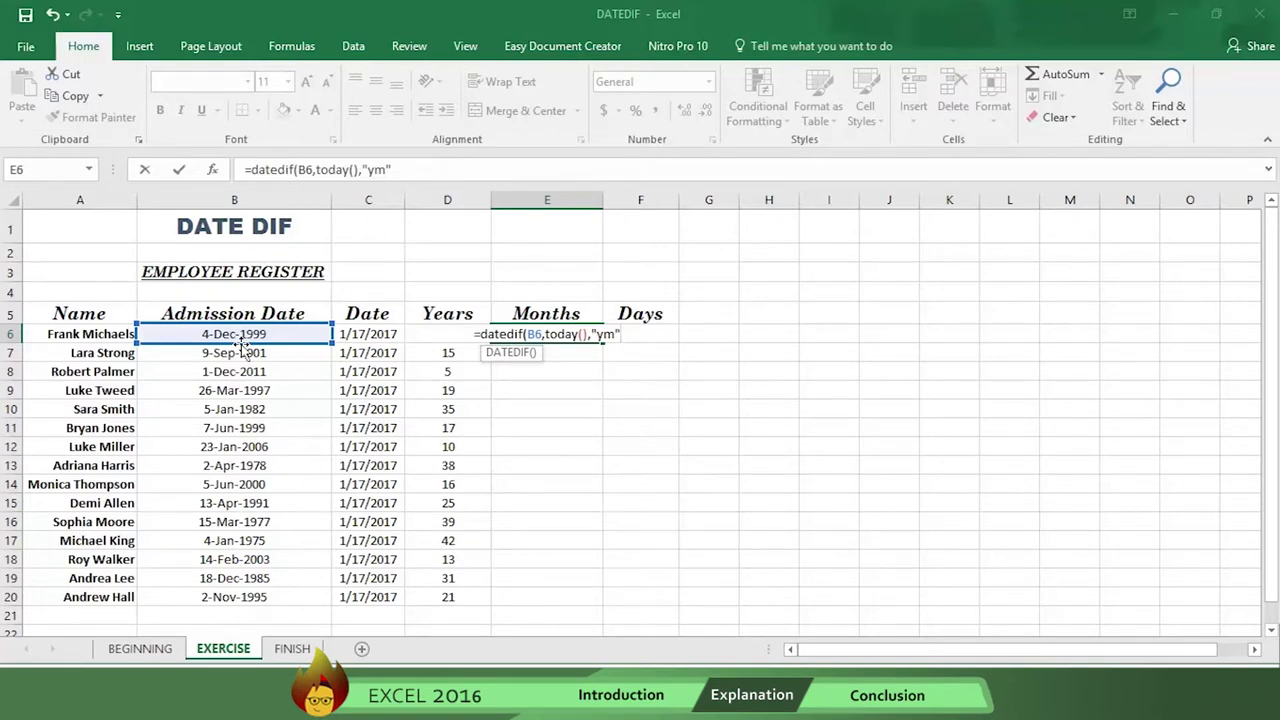
text())
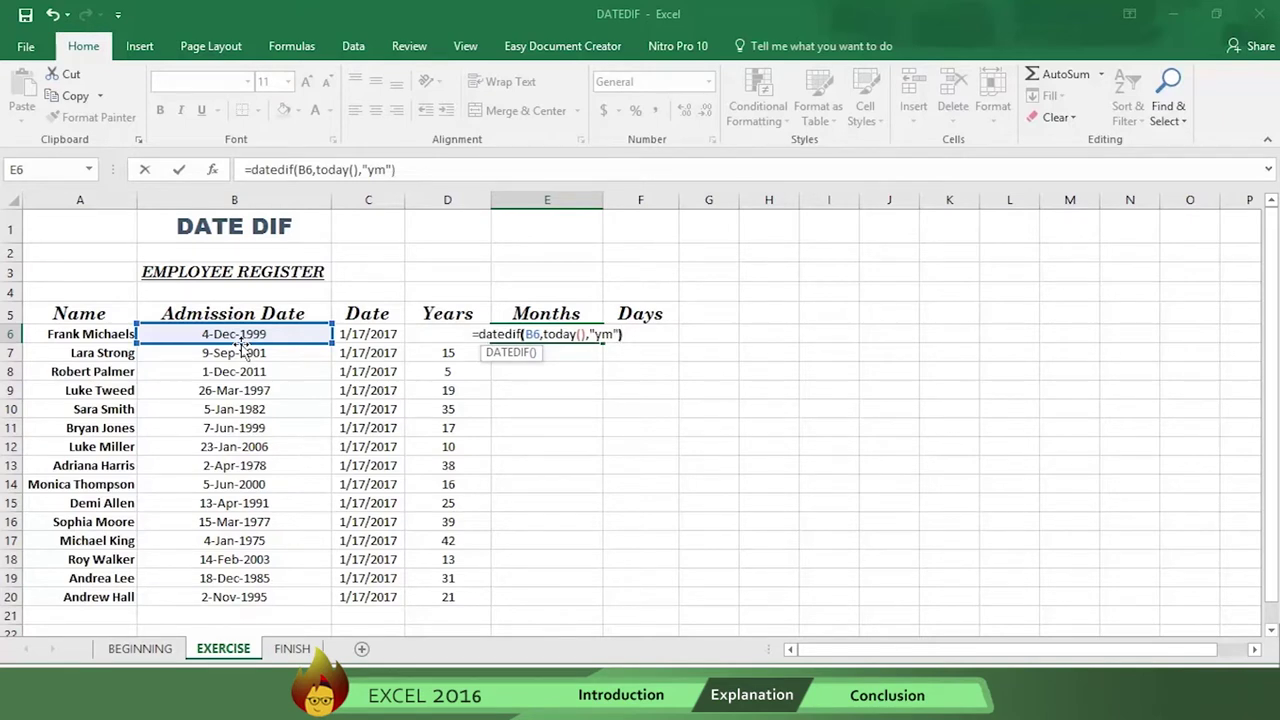
key(Return)
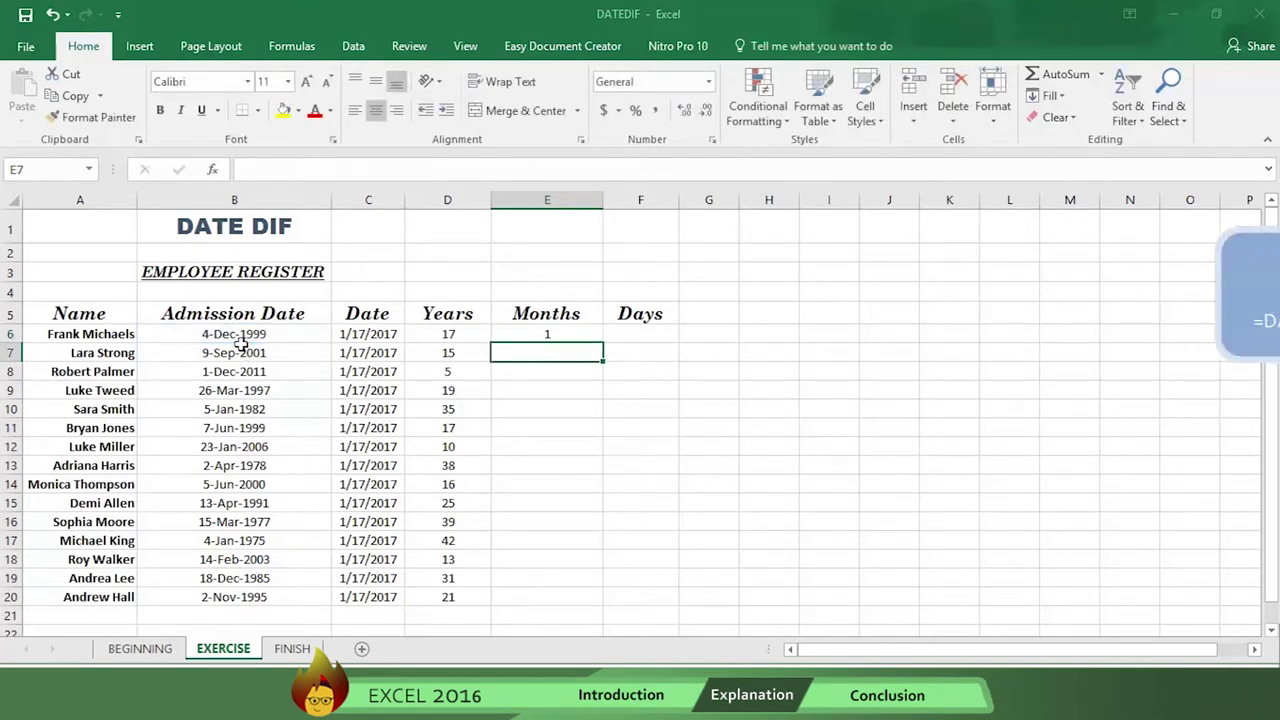
Fill the DATEDIF "ym" formula from E6 down the Months column through E20.
click(561, 337)
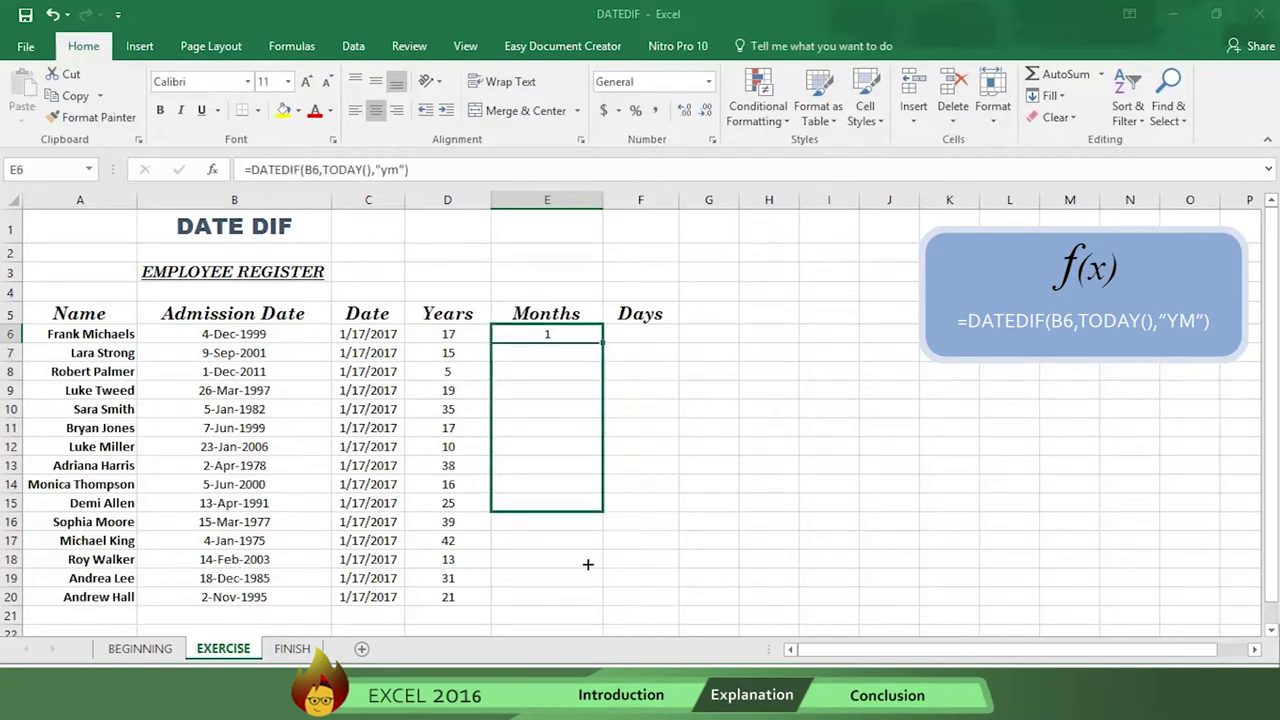
drag(588, 564, 587, 608)
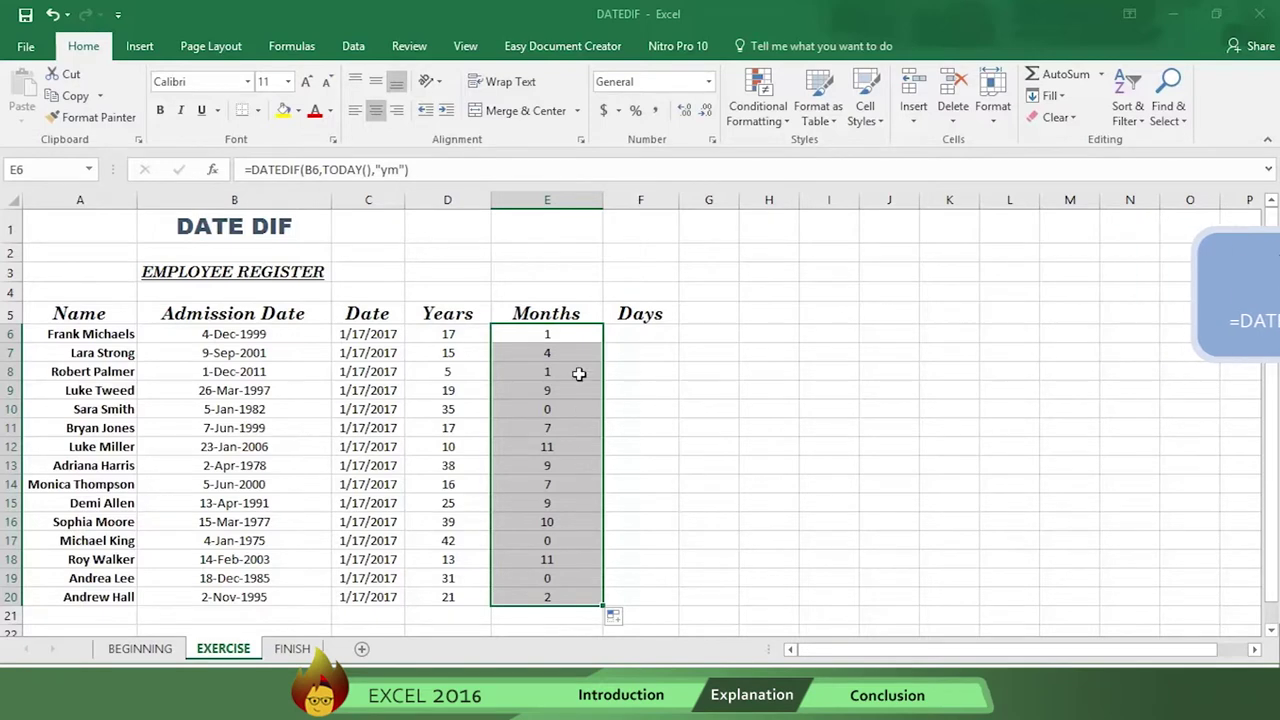
Enter =datedif(B6,today(),"yd") in F6 and fill it down the Days column through F20.
click(615, 338)
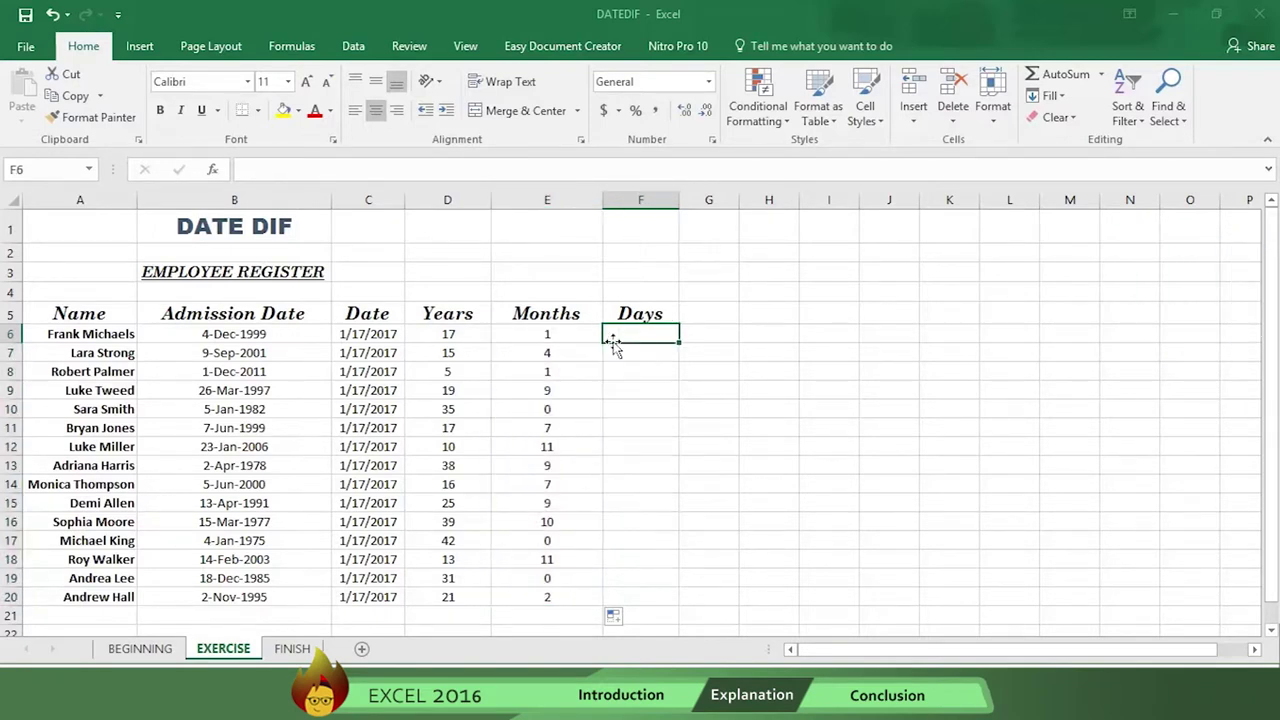
text(=)
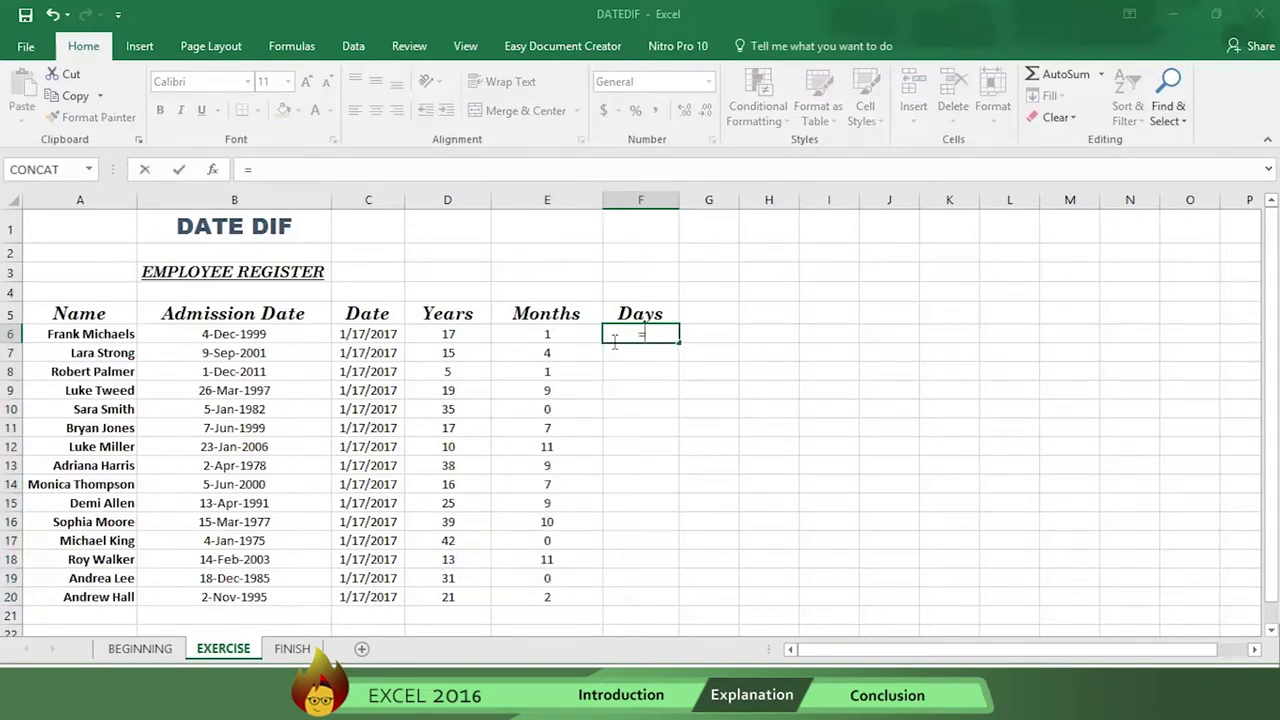
text(datedif()
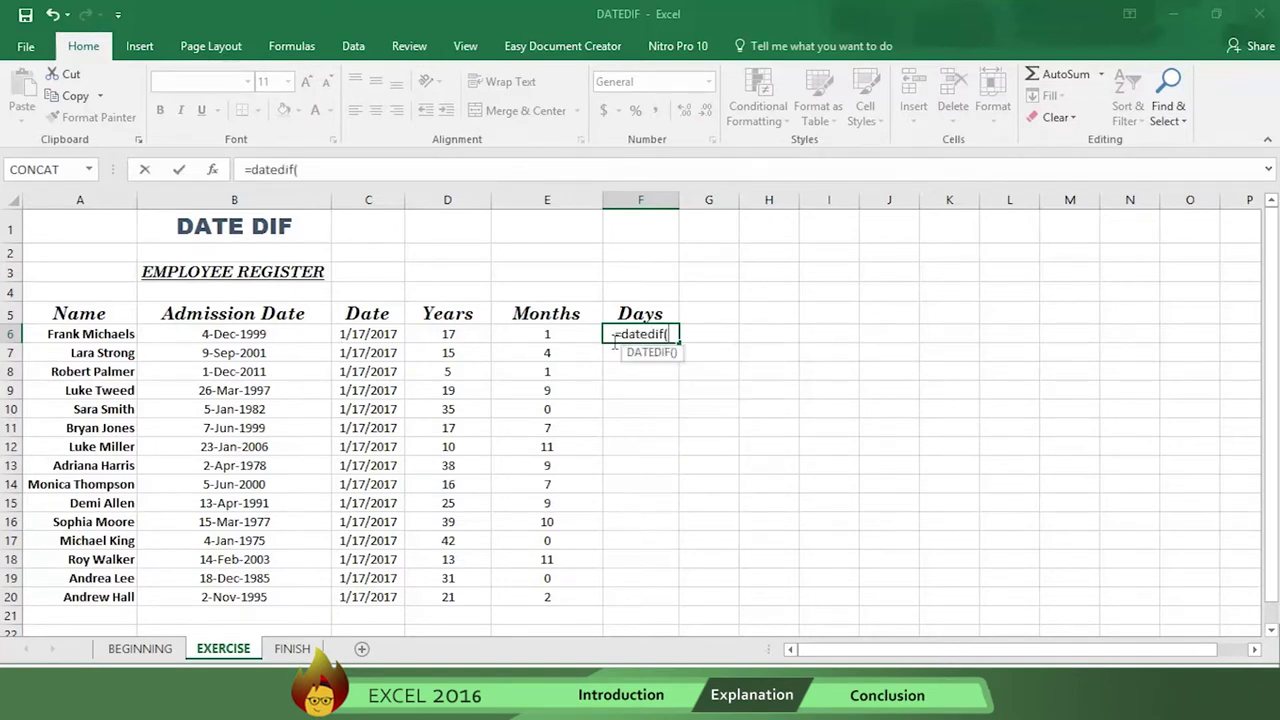
click(255, 338)
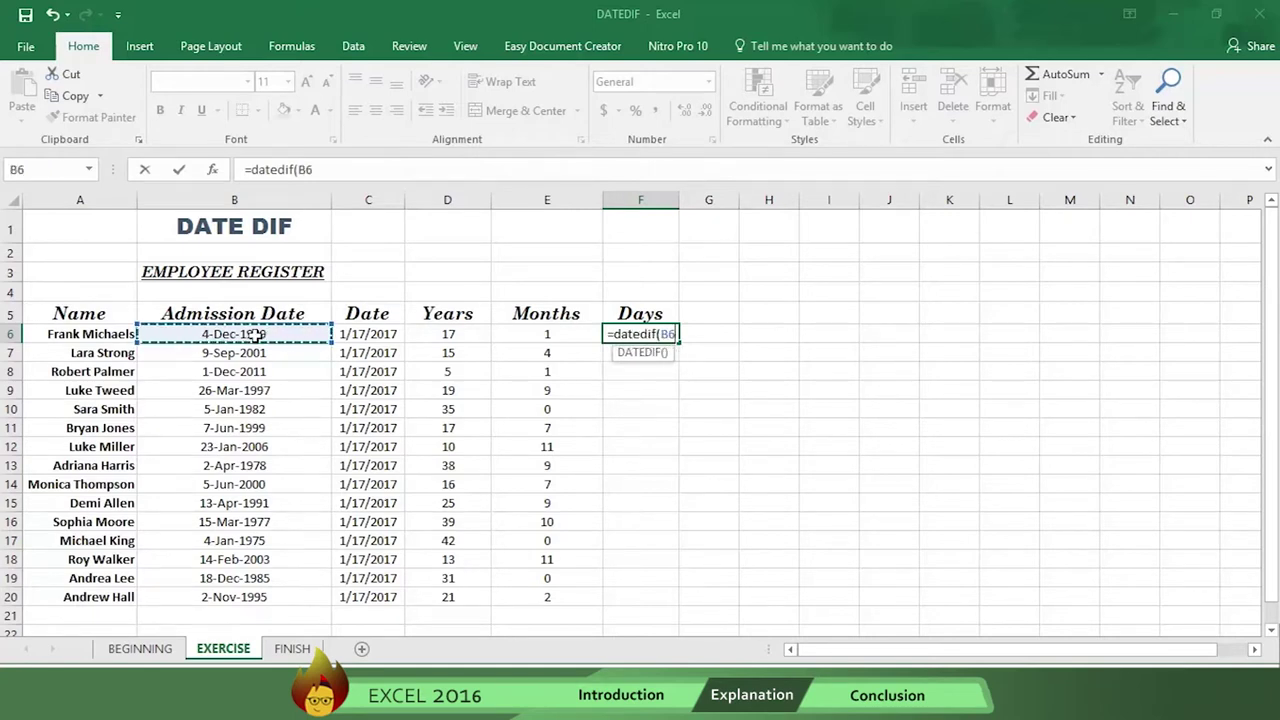
text(,today)
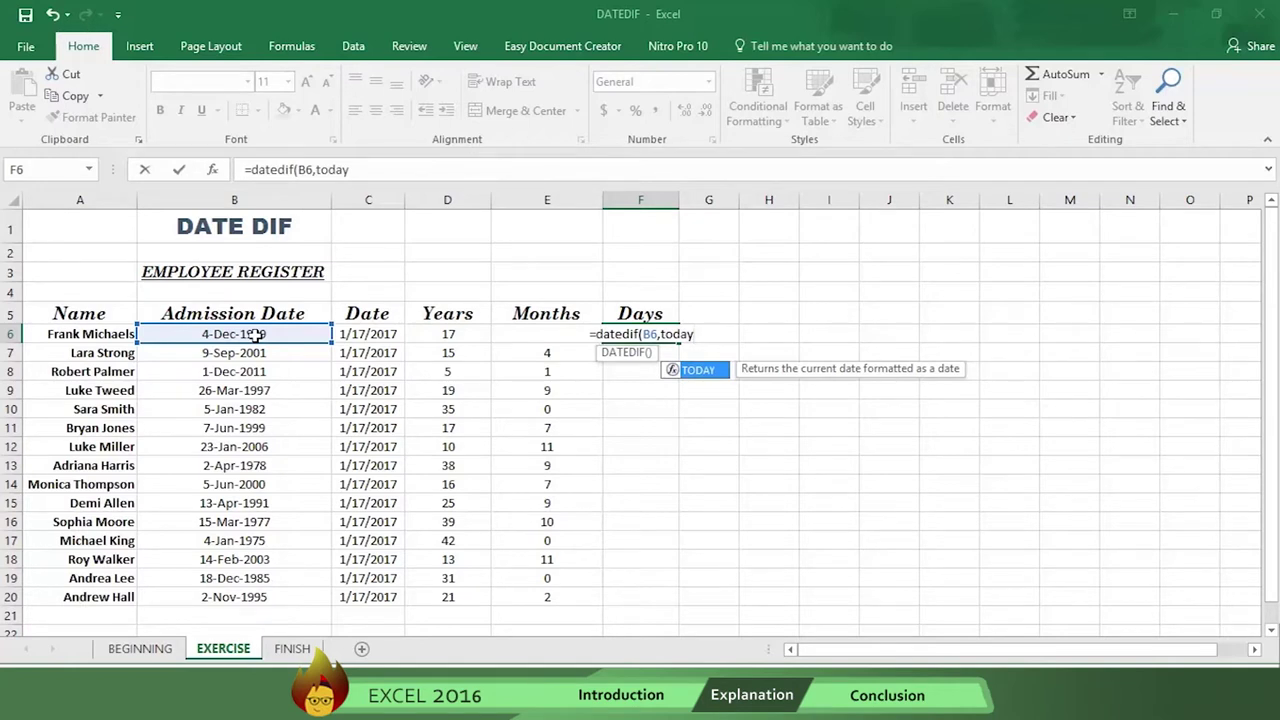
text((),)
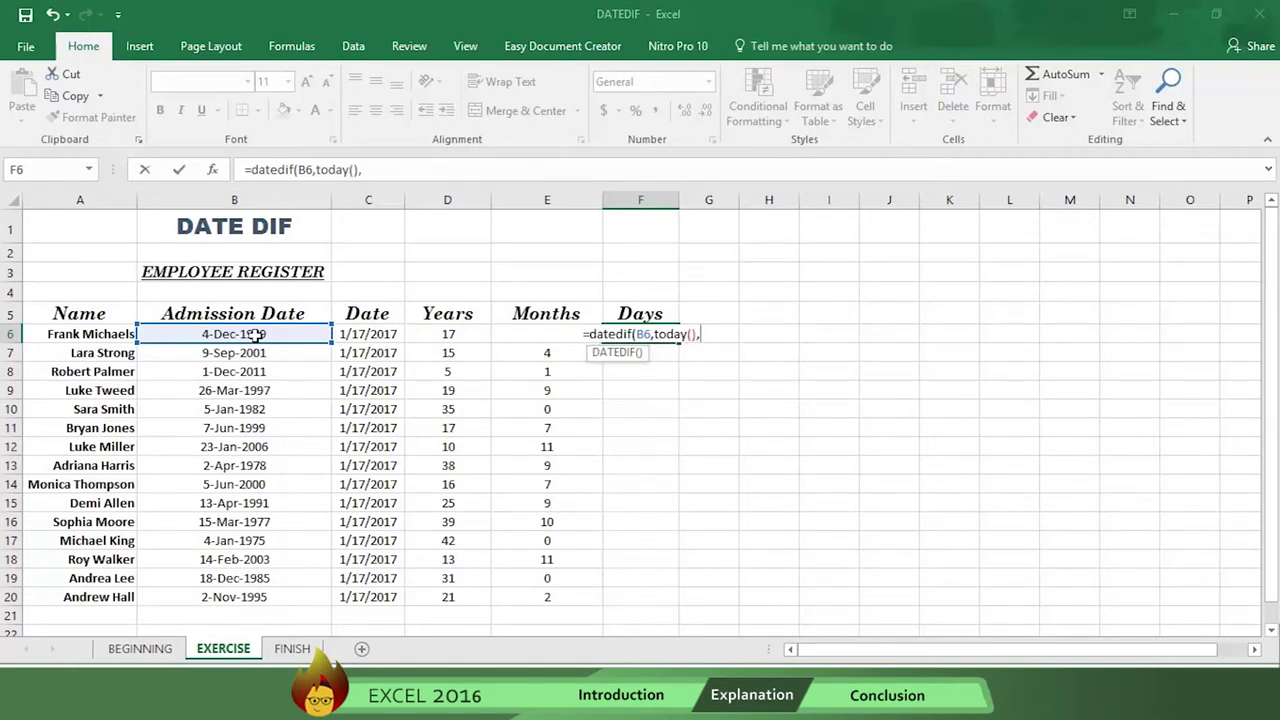
text(")
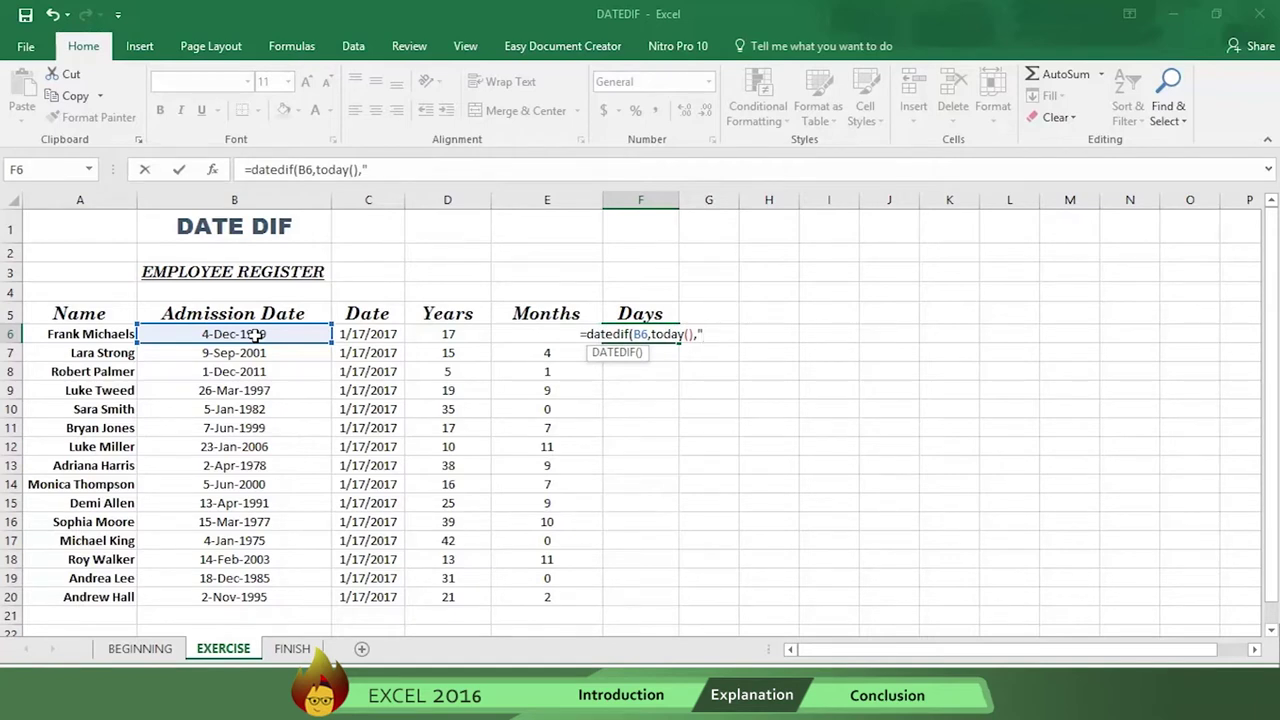
text(yd)
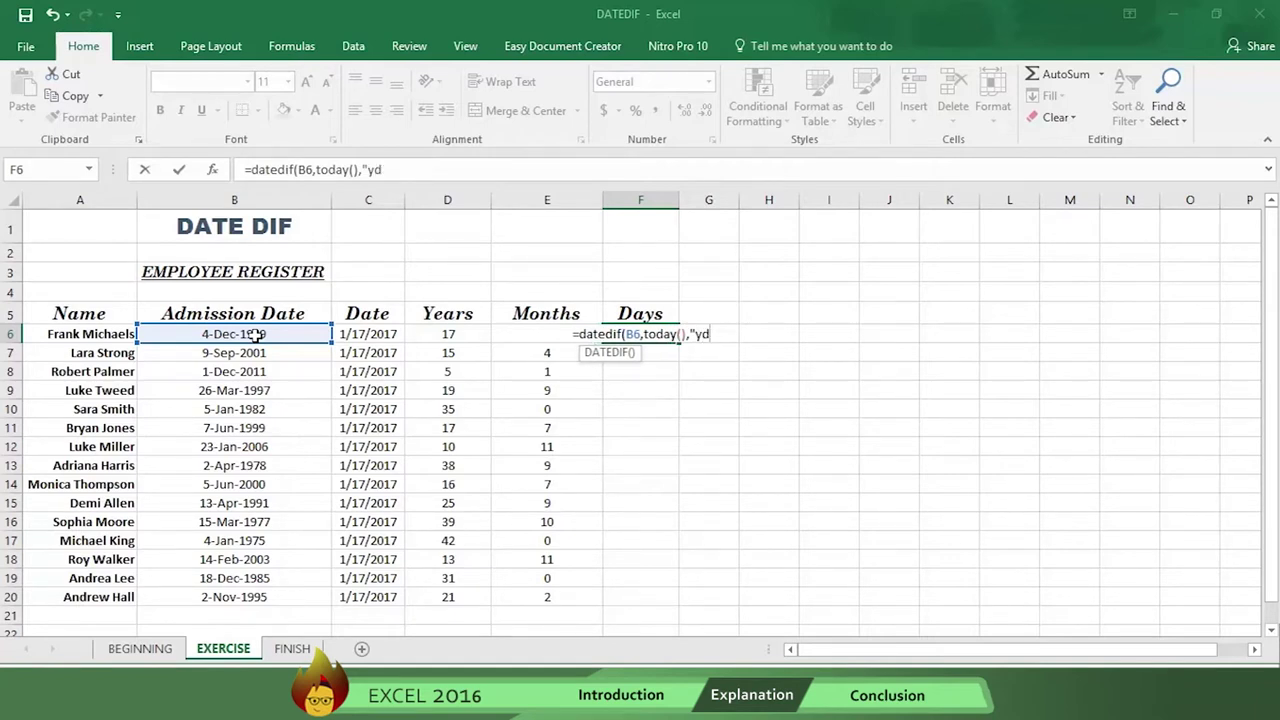
text(")
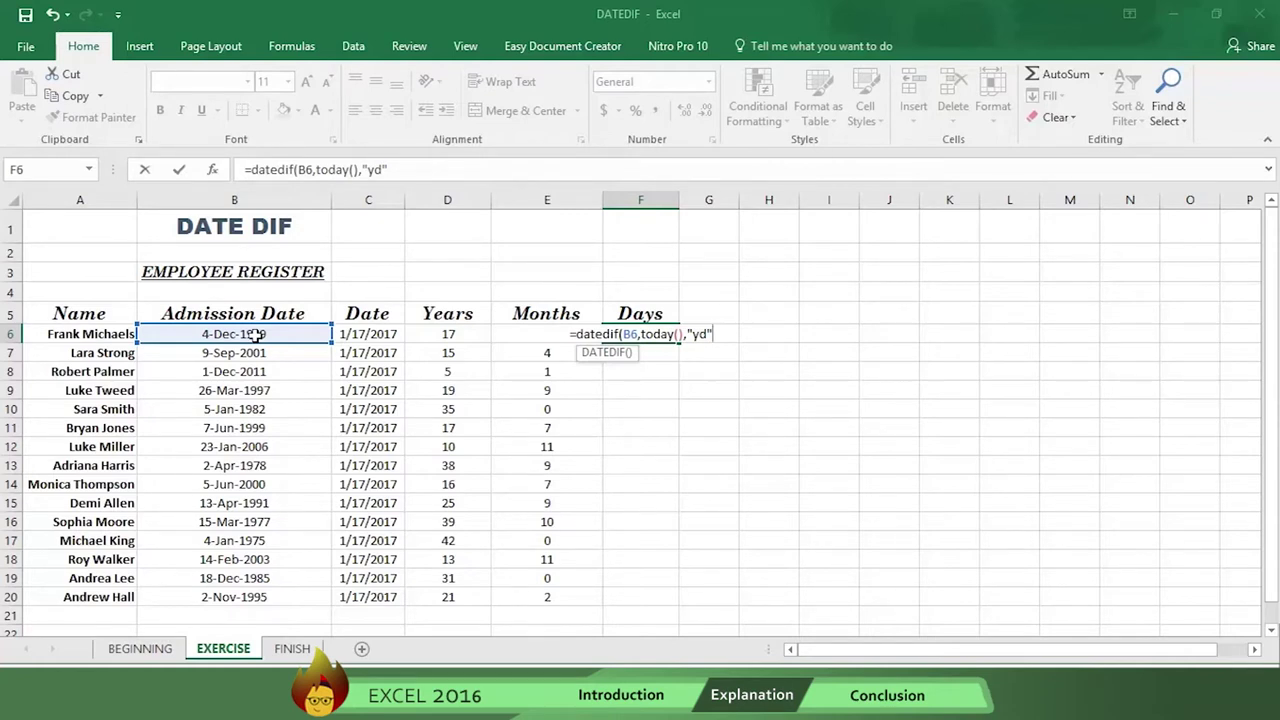
text())
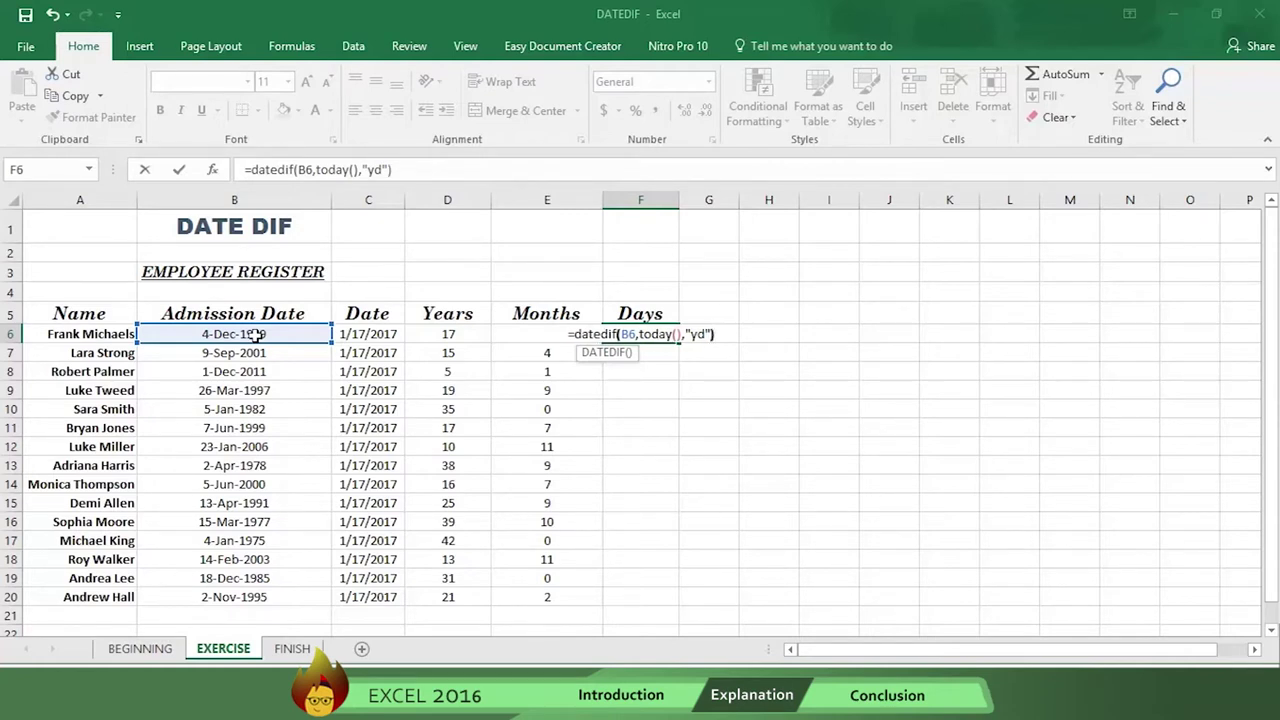
key(Return)
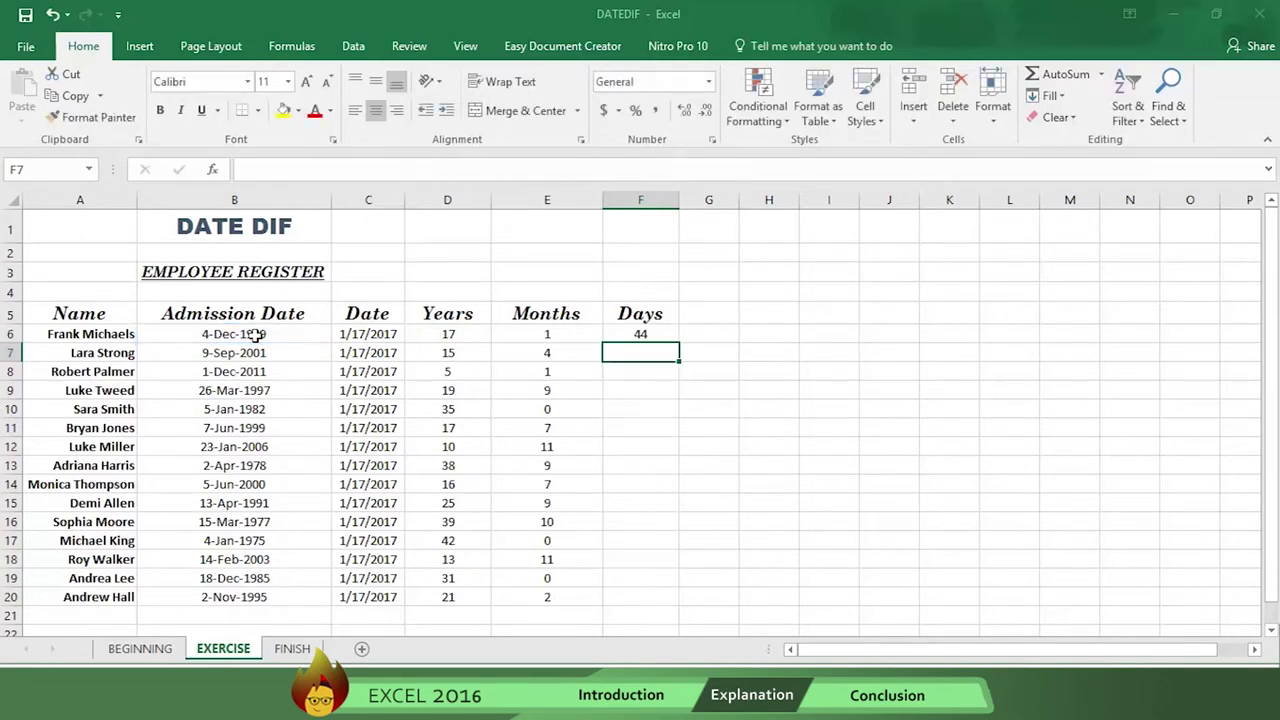
click(666, 330)
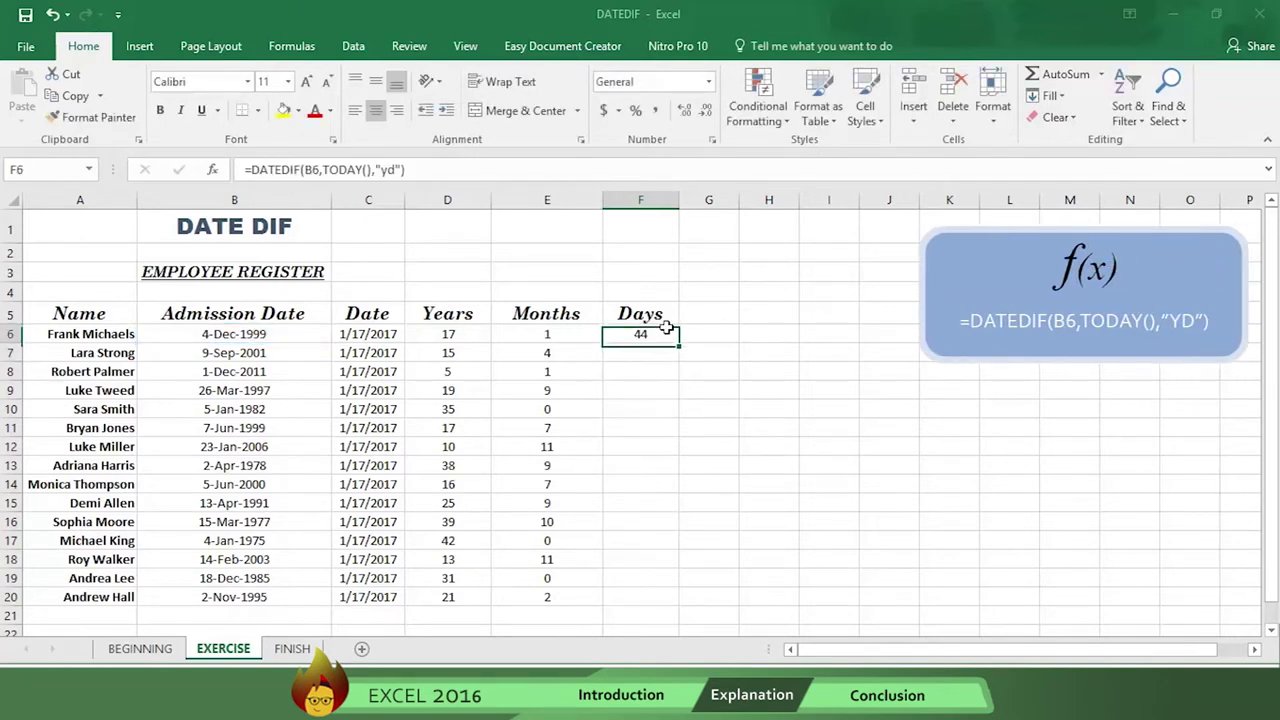
drag(679, 344, 670, 608)
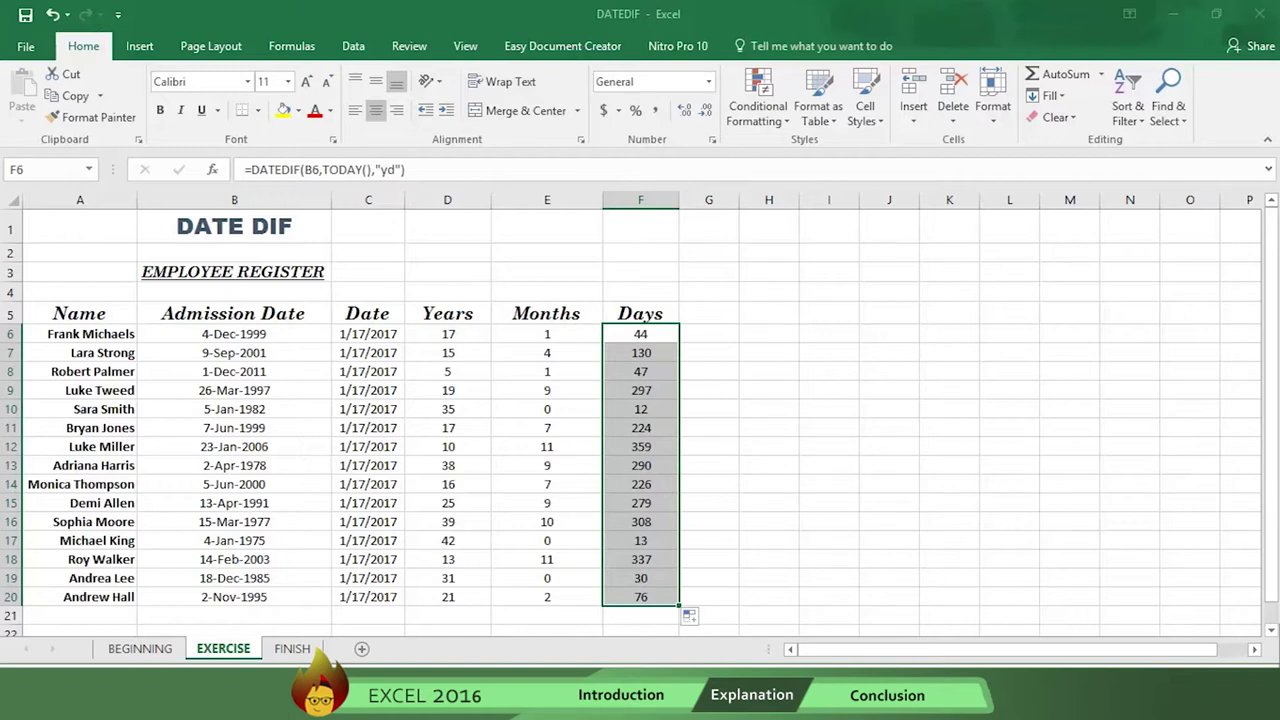
Switch to the FINISH sheet and deselect the Months and Days range to view the completed employee register.
click(292, 649)
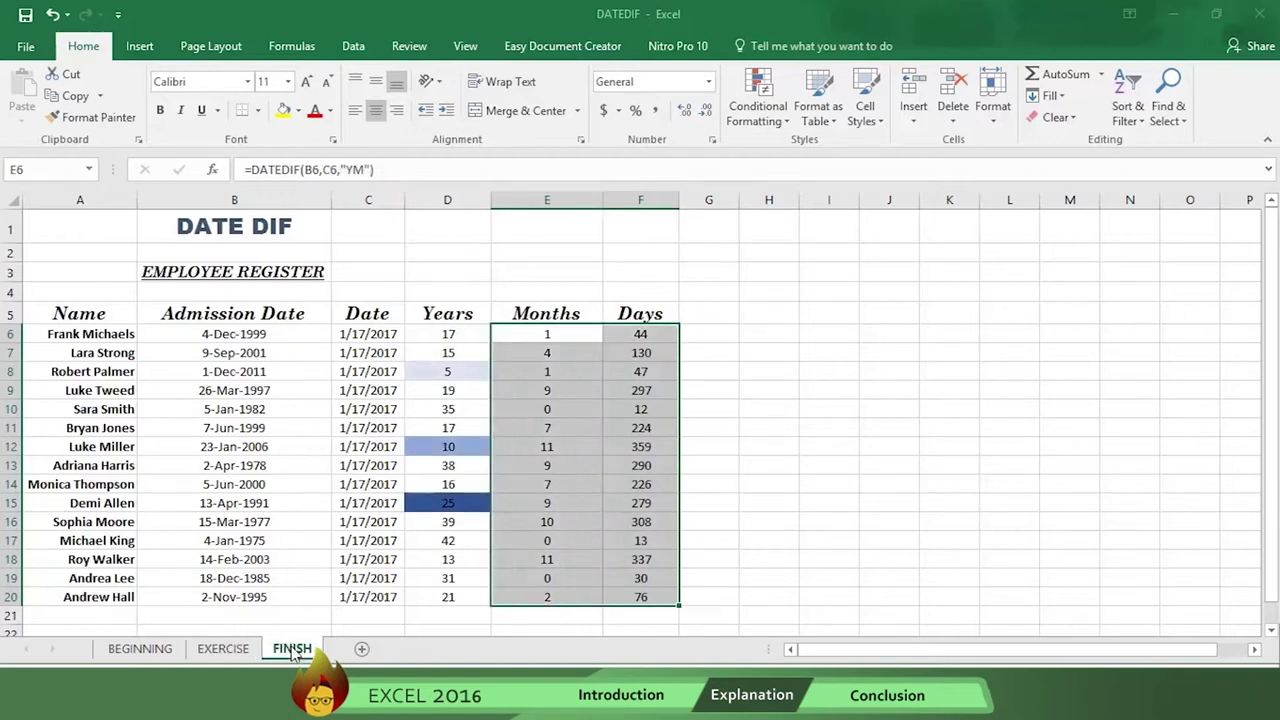
click(455, 628)
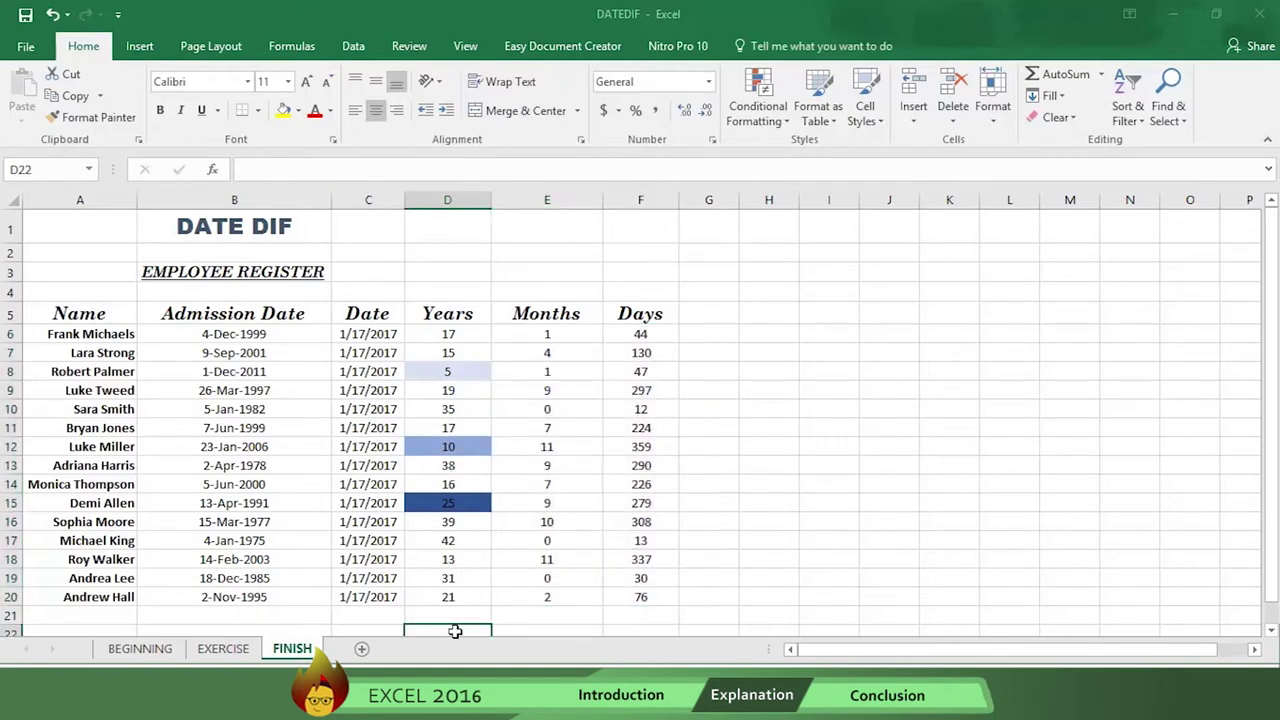